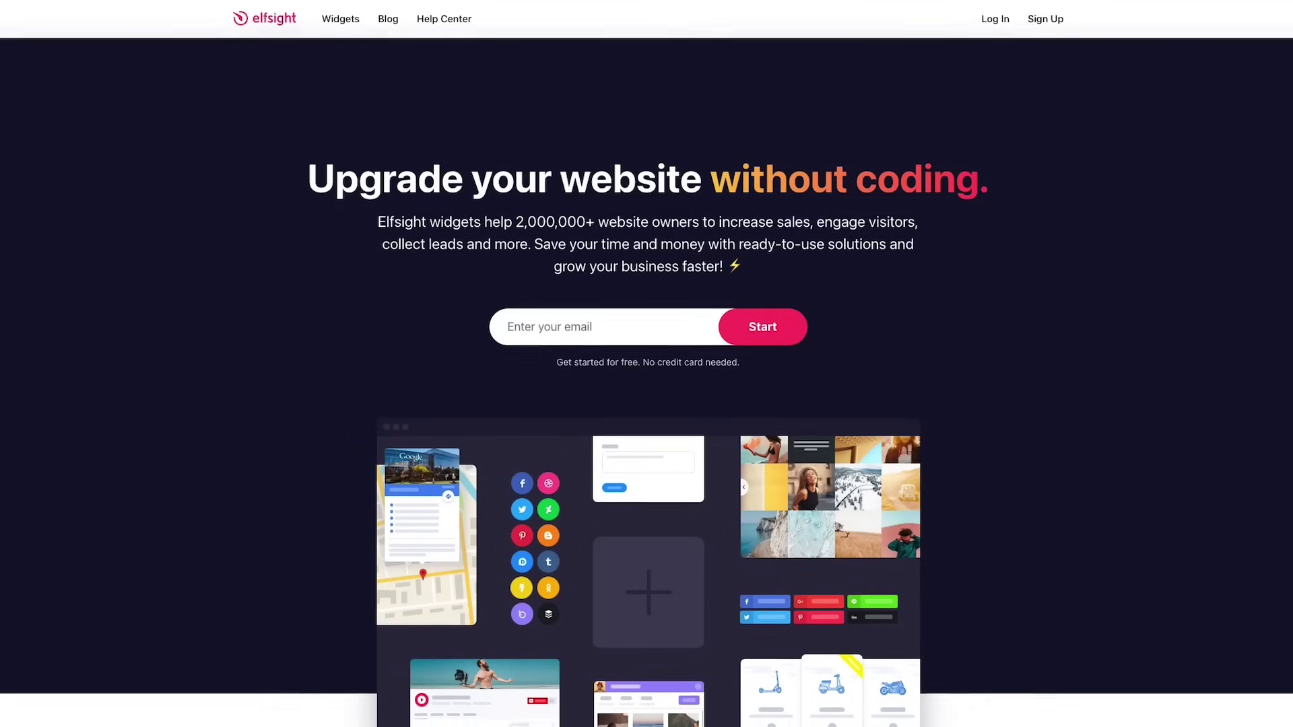
# - Scroll down the Elfsight homepage past the widget categories to the supported-platform logos
pyautogui.scroll(-2, 646, 363)
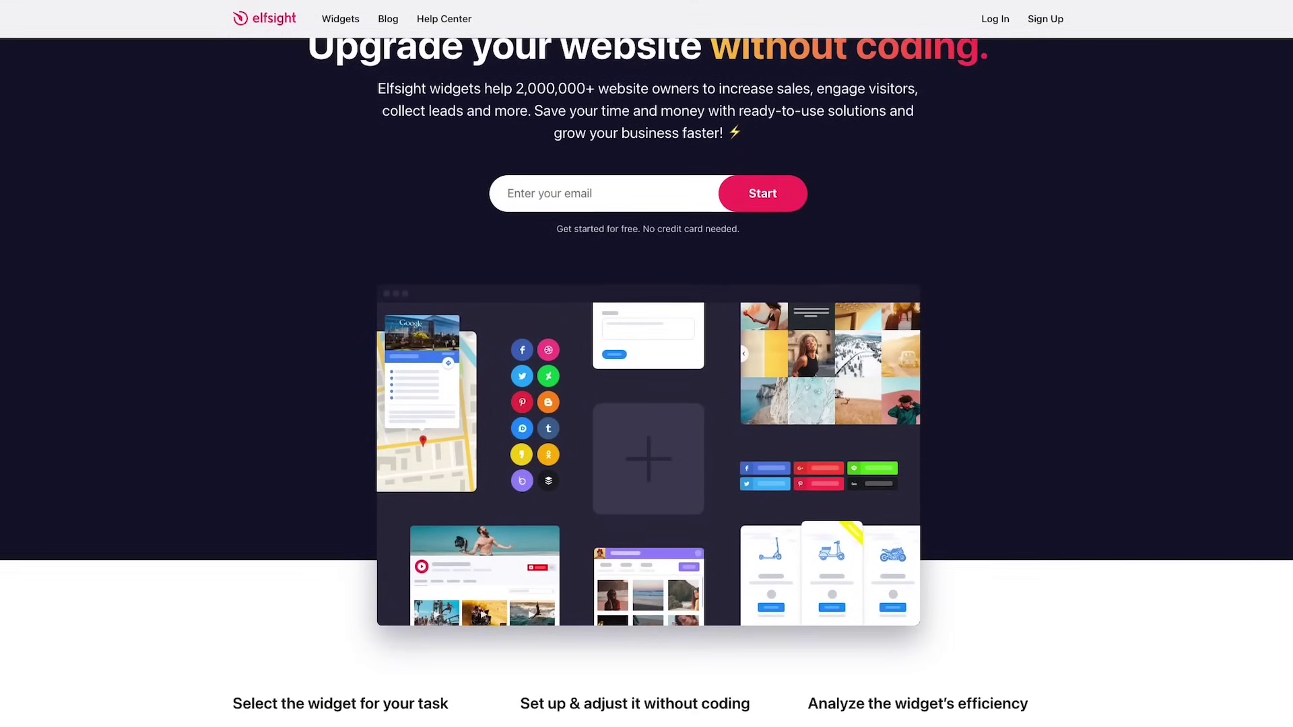
pyautogui.scroll(-3, 646, 364)
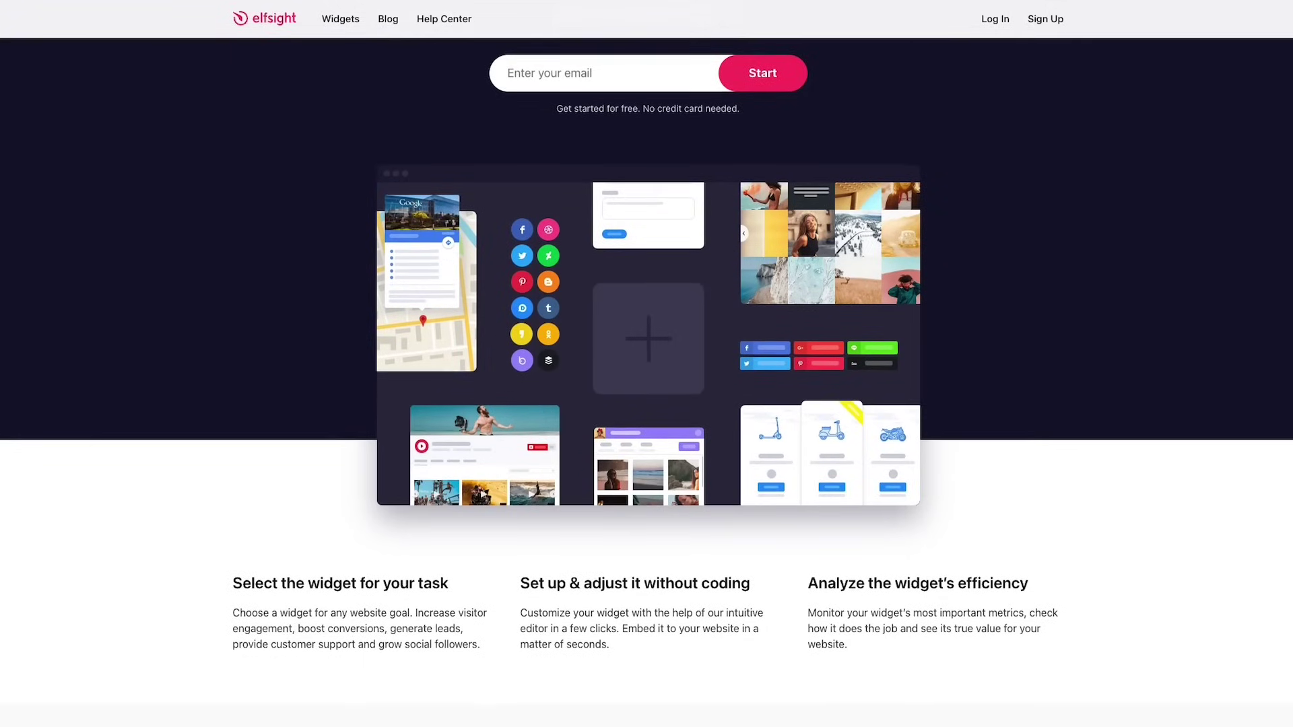
pyautogui.scroll(-5, 647, 364)
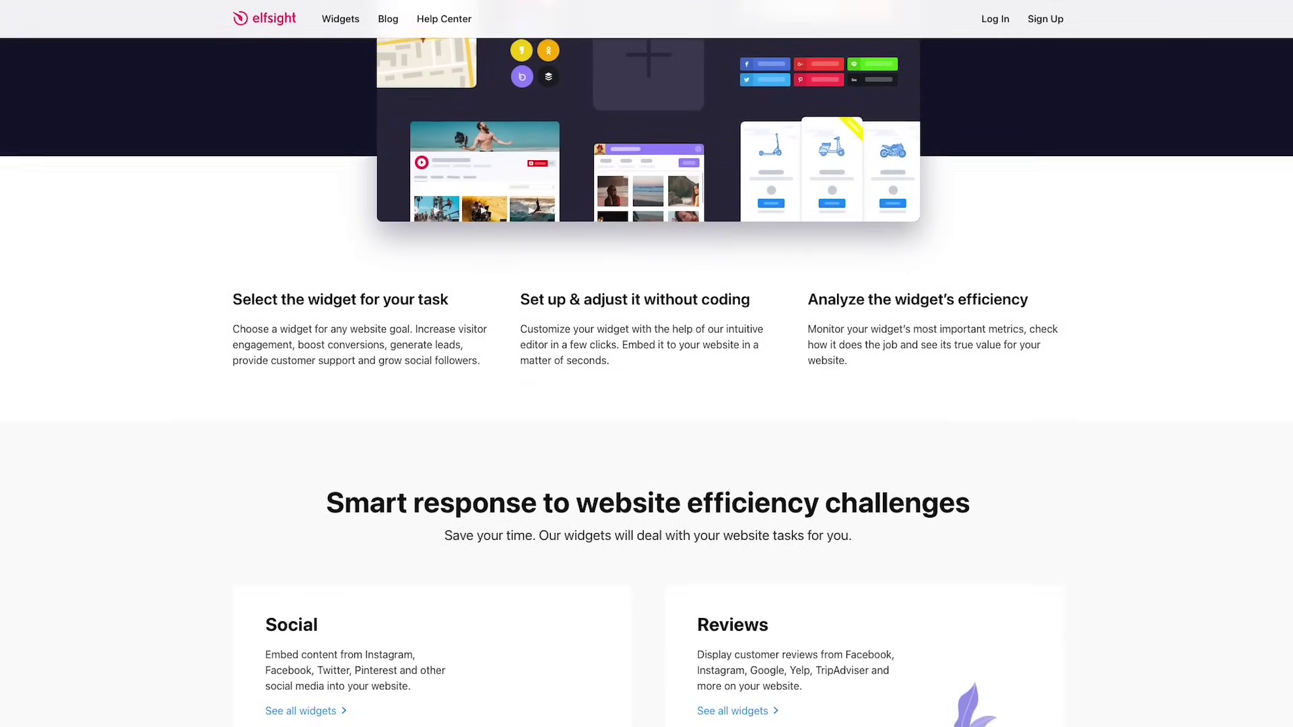
pyautogui.scroll(-5, 647, 364)
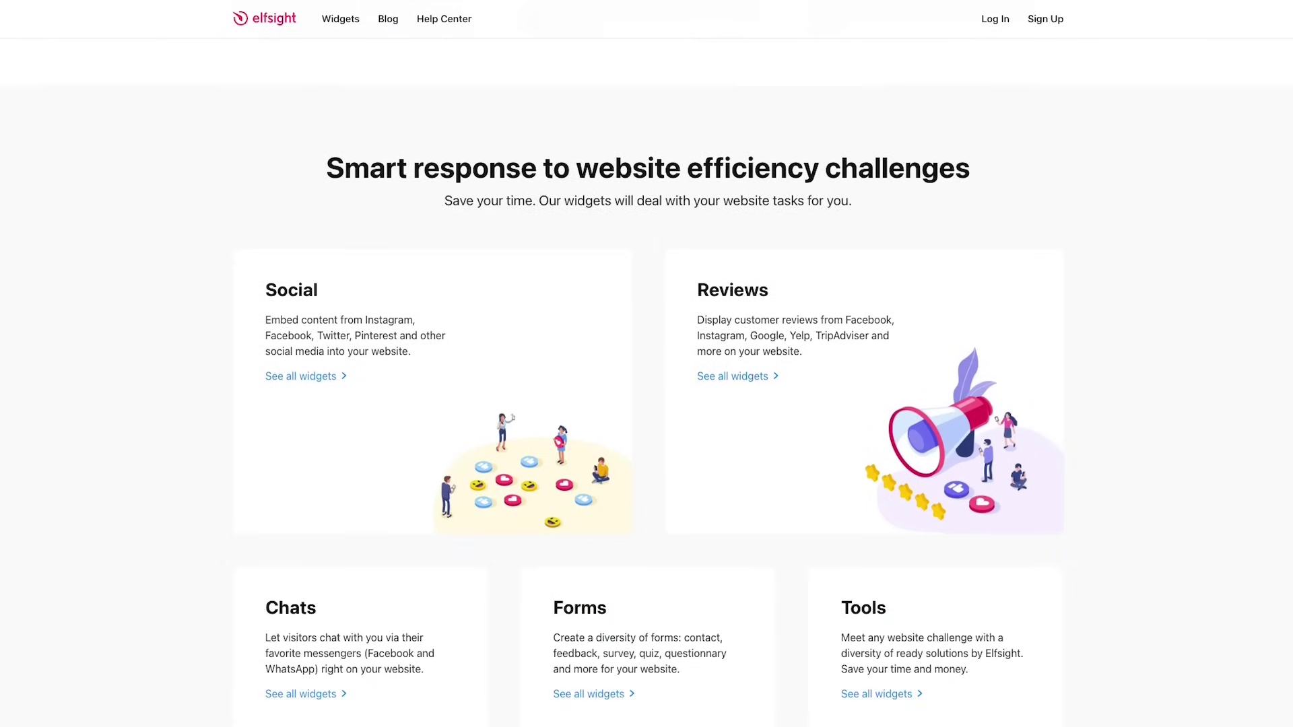
pyautogui.scroll(-6, 647, 364)
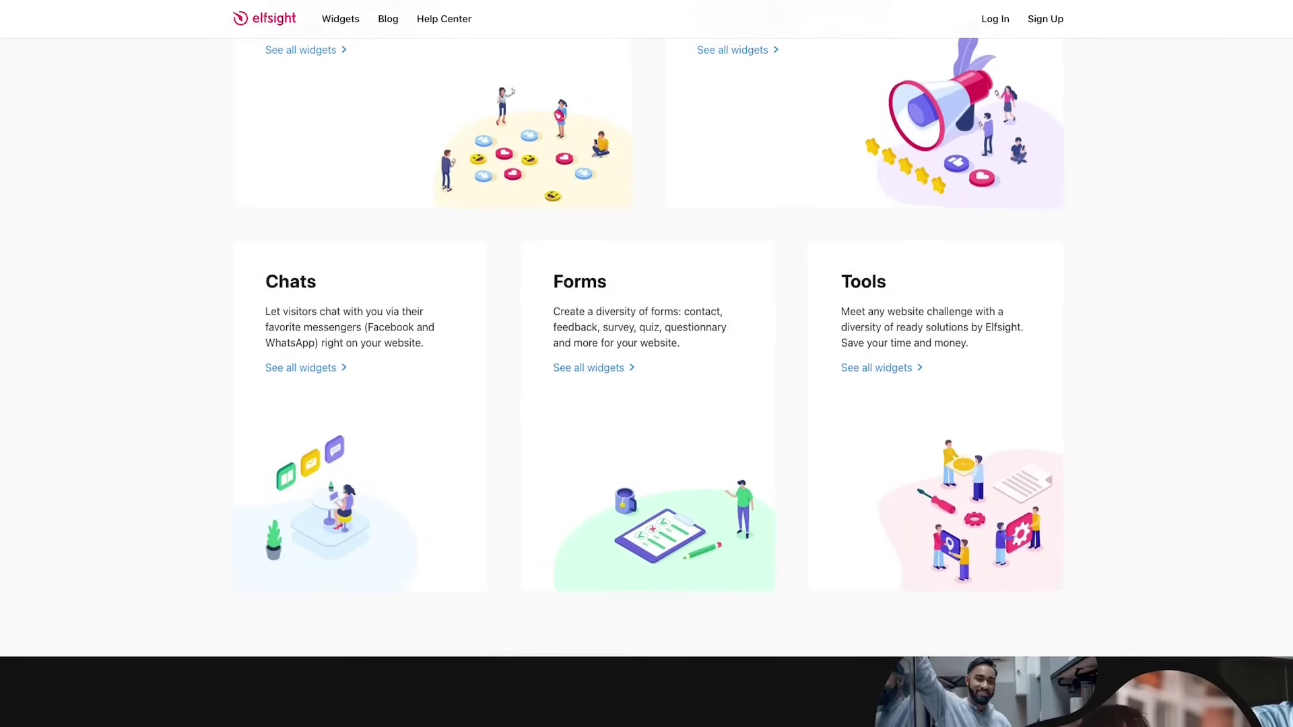
pyautogui.scroll(-6, 646, 363)
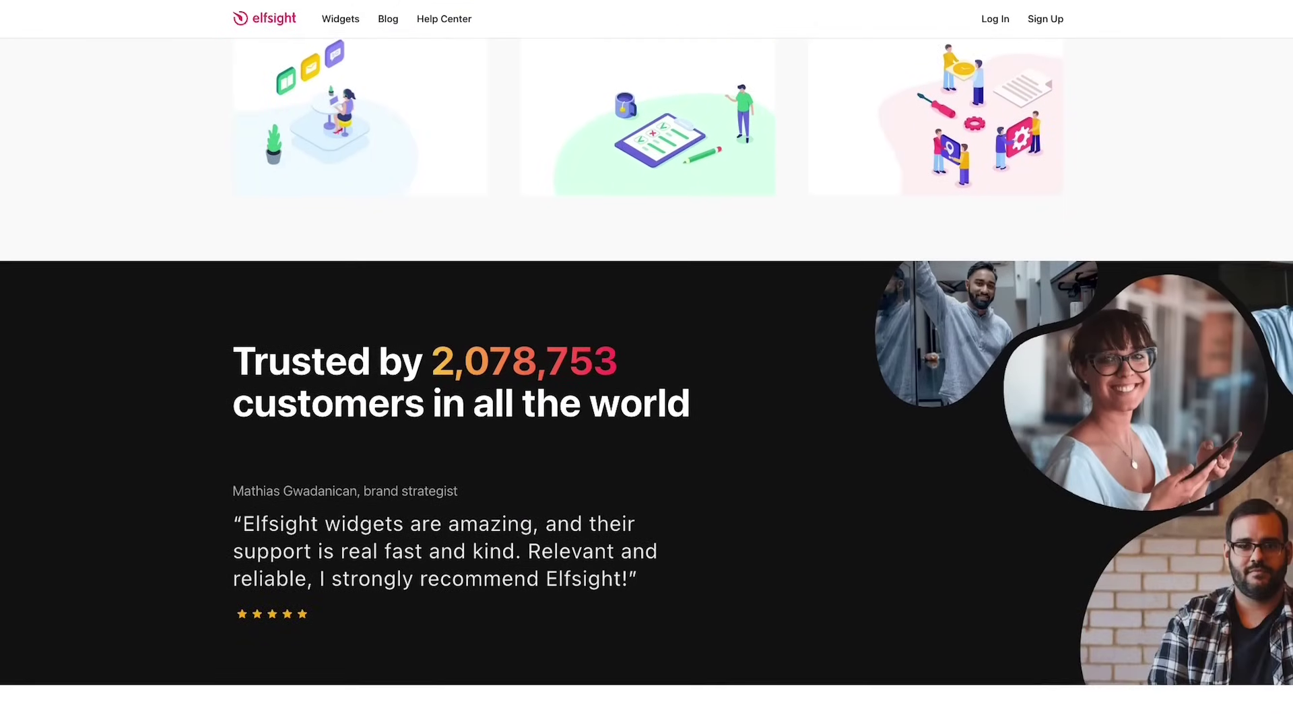
pyautogui.scroll(-7, 646, 363)
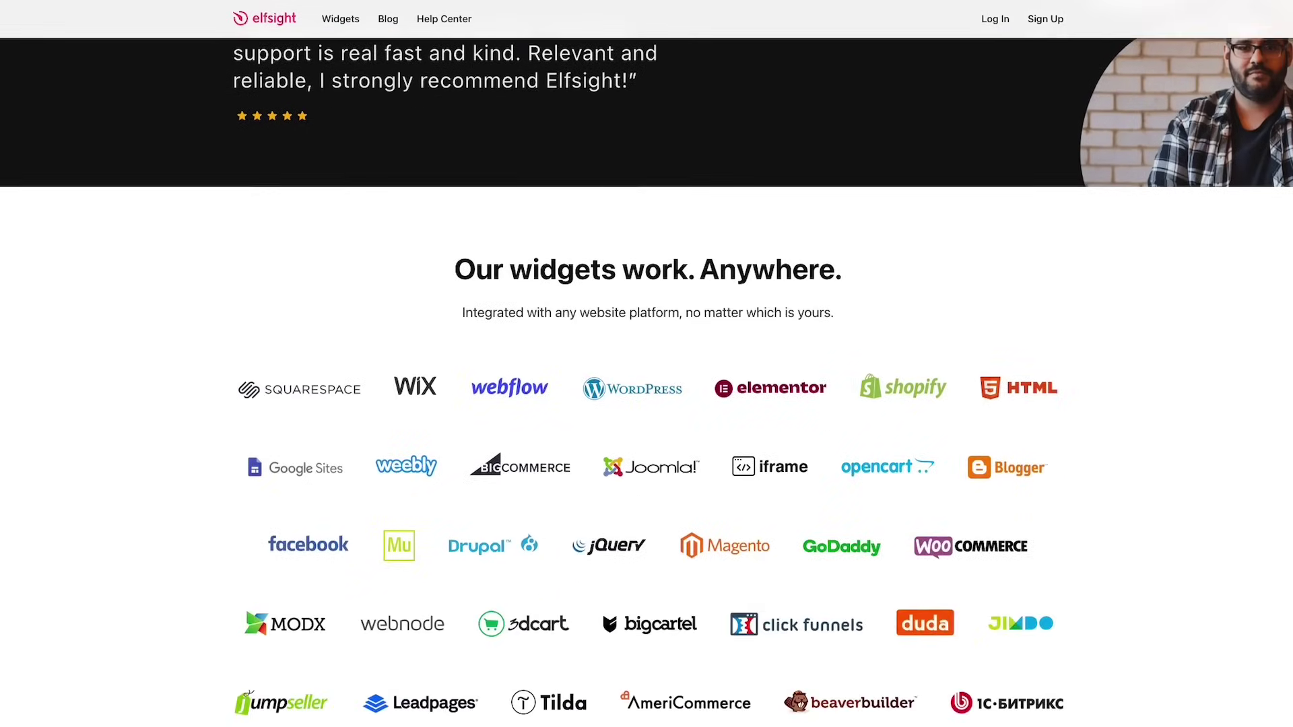
pyautogui.scroll(-2, 646, 364)
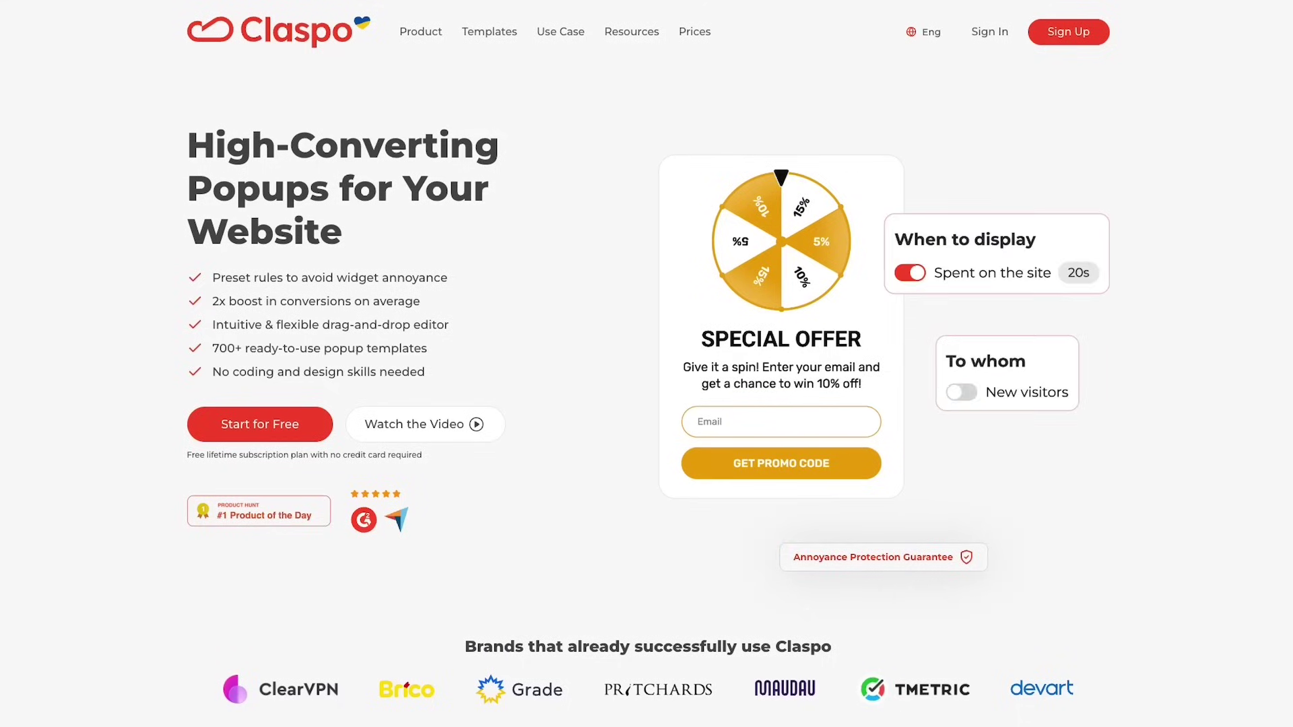
# - Scroll the Claspo homepage through features, solutions and templates to Extensive Claspo Integrations
pyautogui.scroll(-8, 647, 364)
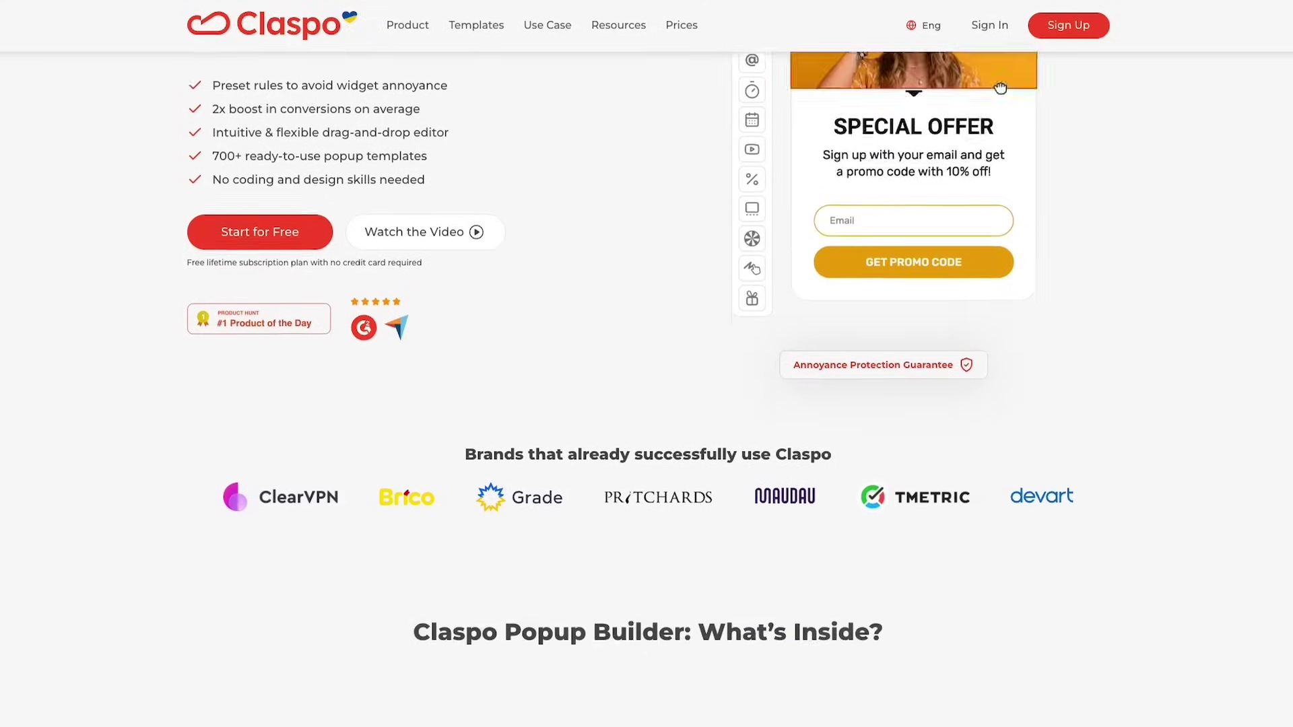
pyautogui.scroll(-8, 647, 364)
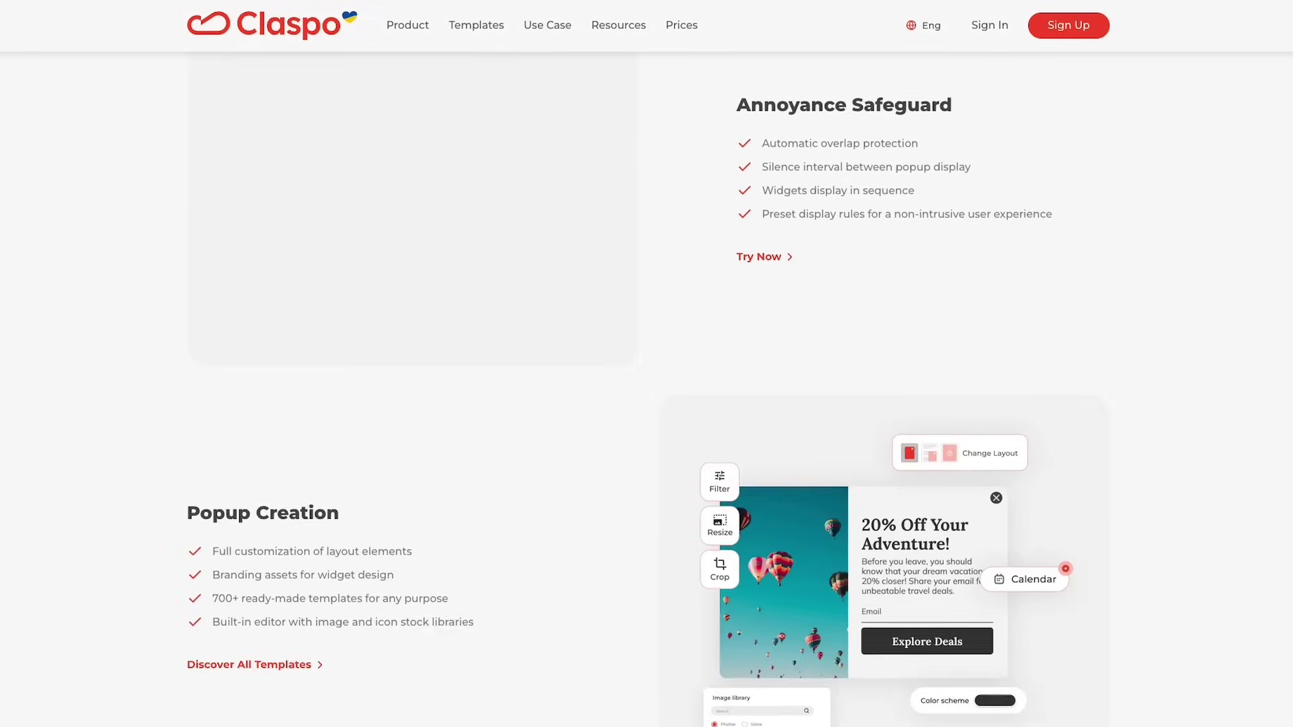
pyautogui.scroll(-11, 647, 364)
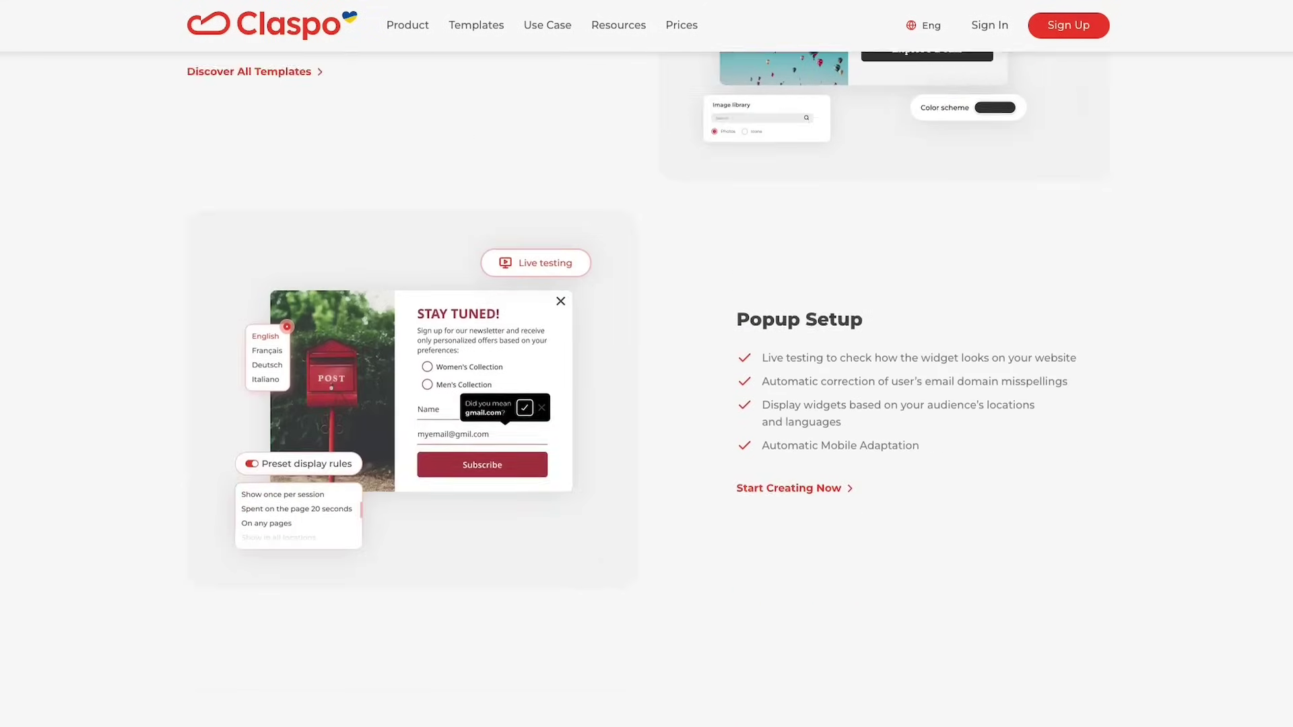
pyautogui.scroll(-8, 647, 363)
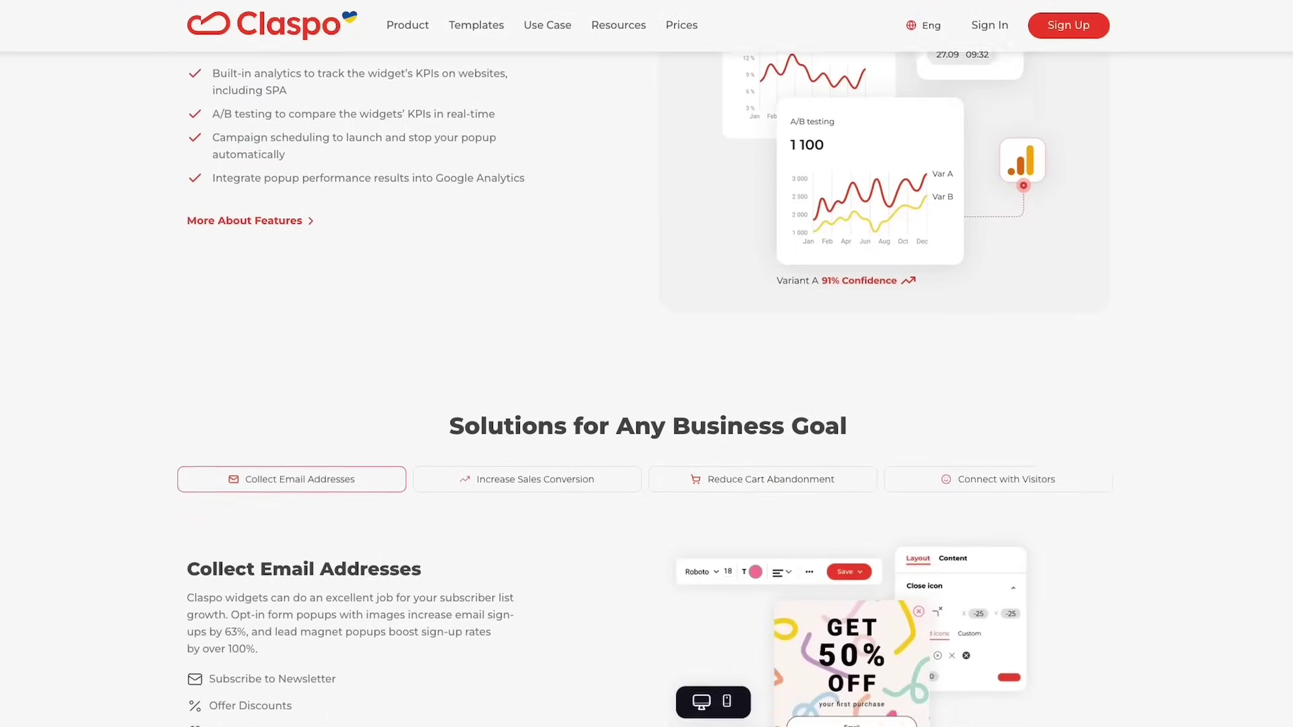
pyautogui.scroll(-10, 646, 364)
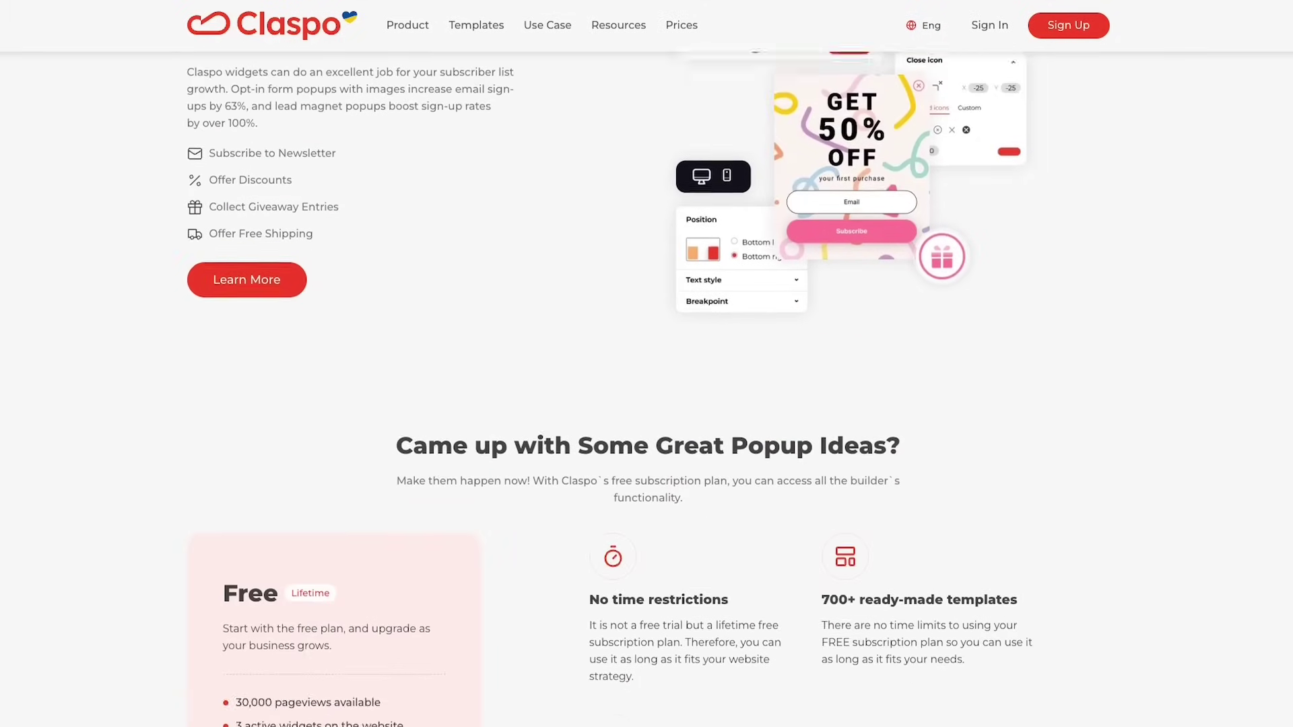
pyautogui.scroll(-12, 646, 363)
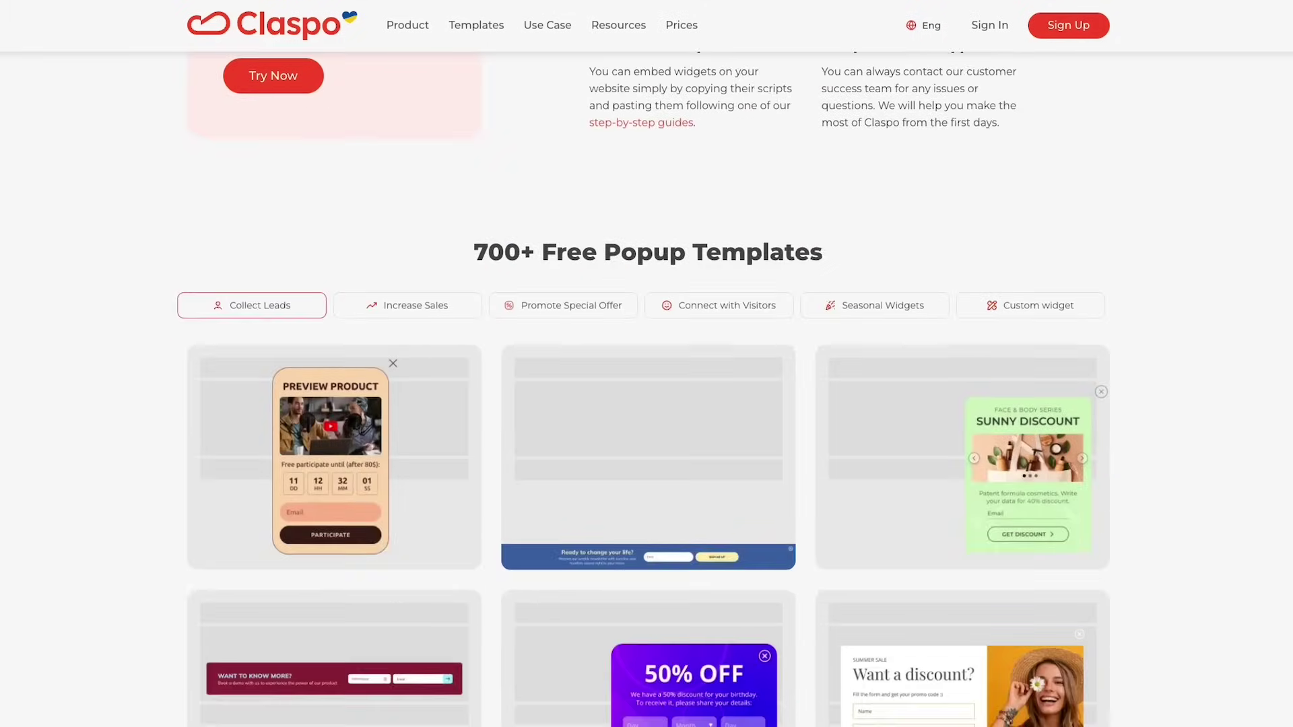
pyautogui.scroll(-5, 647, 364)
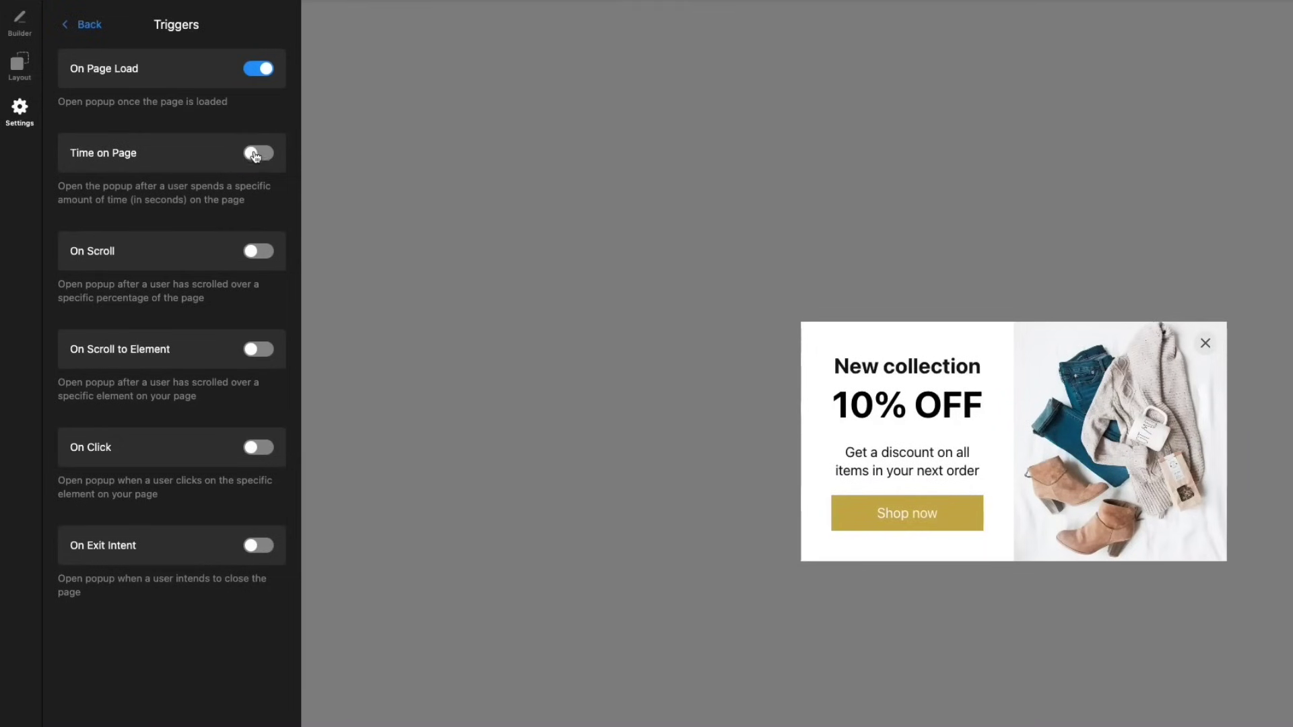
# - Switch on the popup's Time on Page trigger
pyautogui.click(255, 155)
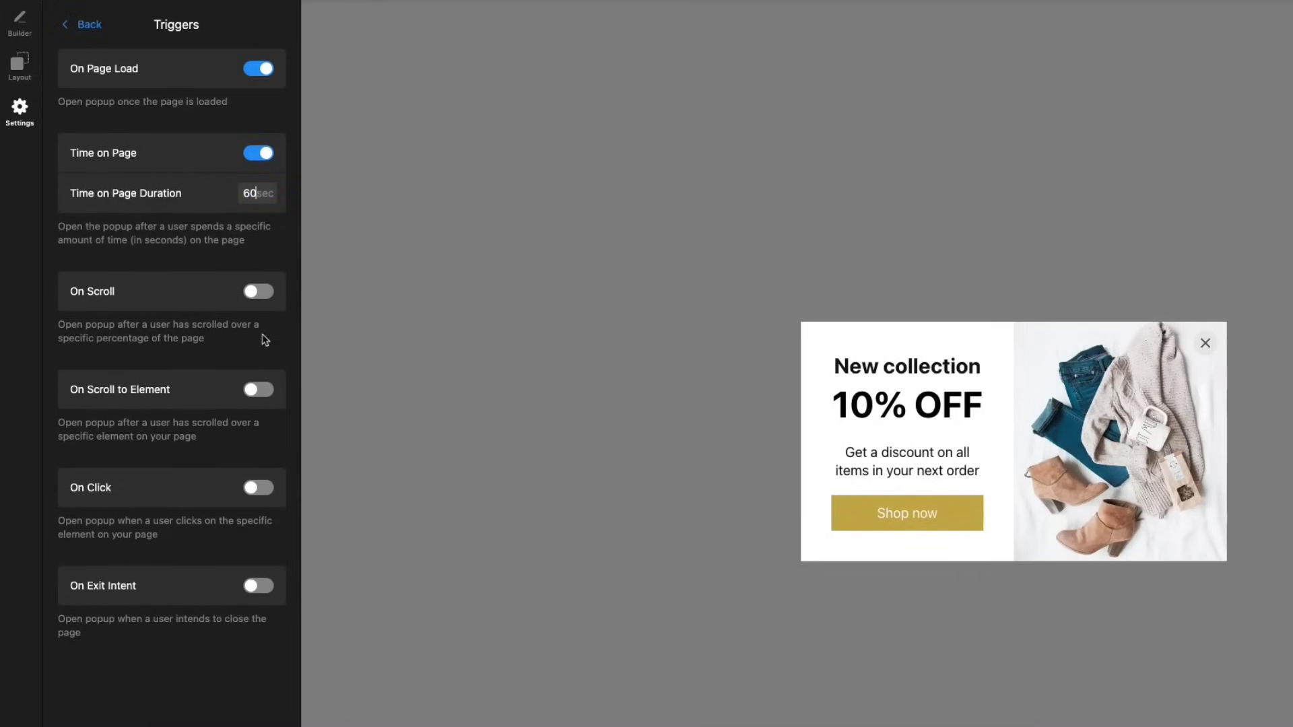
# - Switch on the On Scroll to Element trigger
pyautogui.click(259, 391)
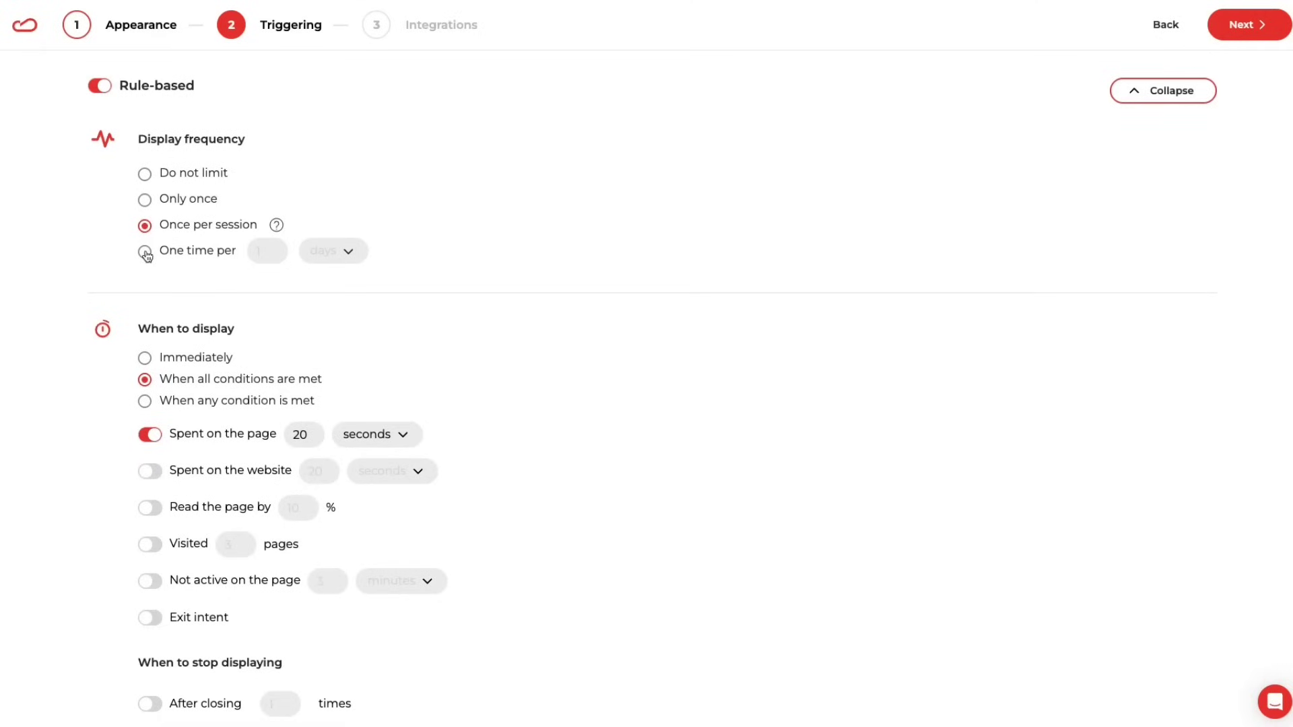
# - Under To whom, turn on the New visitors toggle so only new visitors see the widget
pyautogui.scroll(-3, 154, 308)
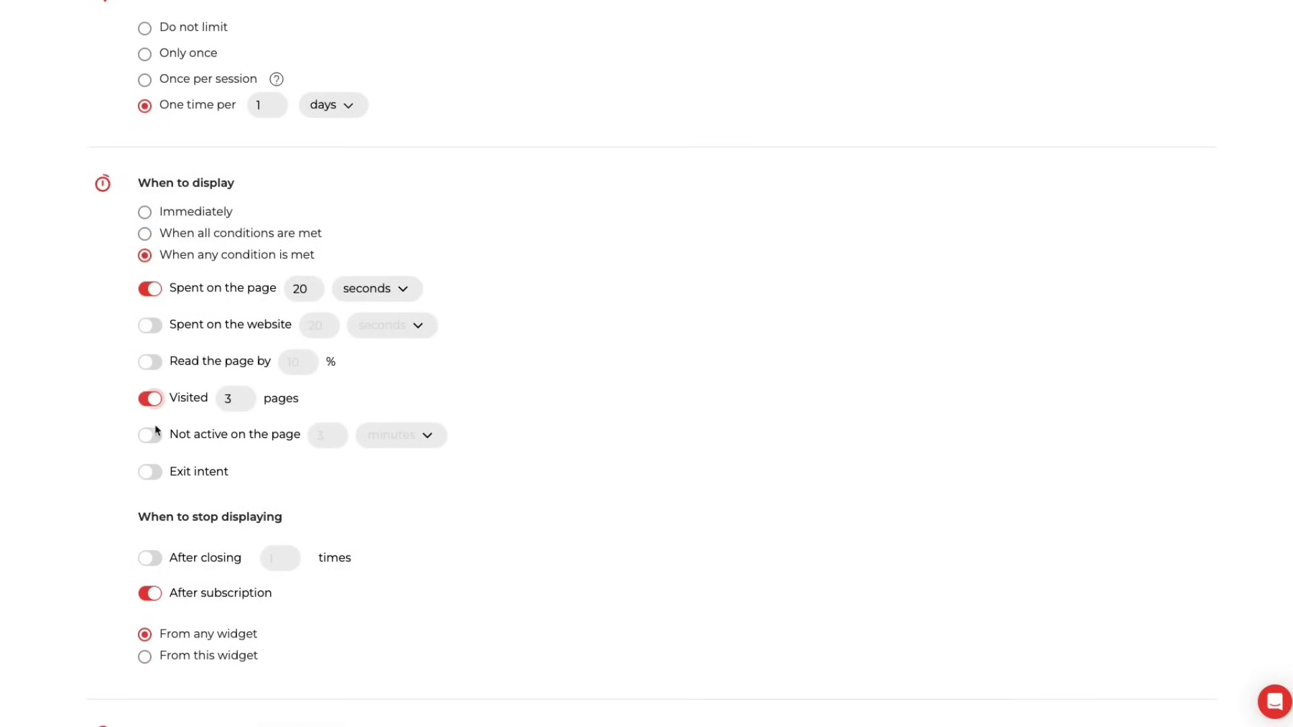
pyautogui.scroll(-5, 376, 477)
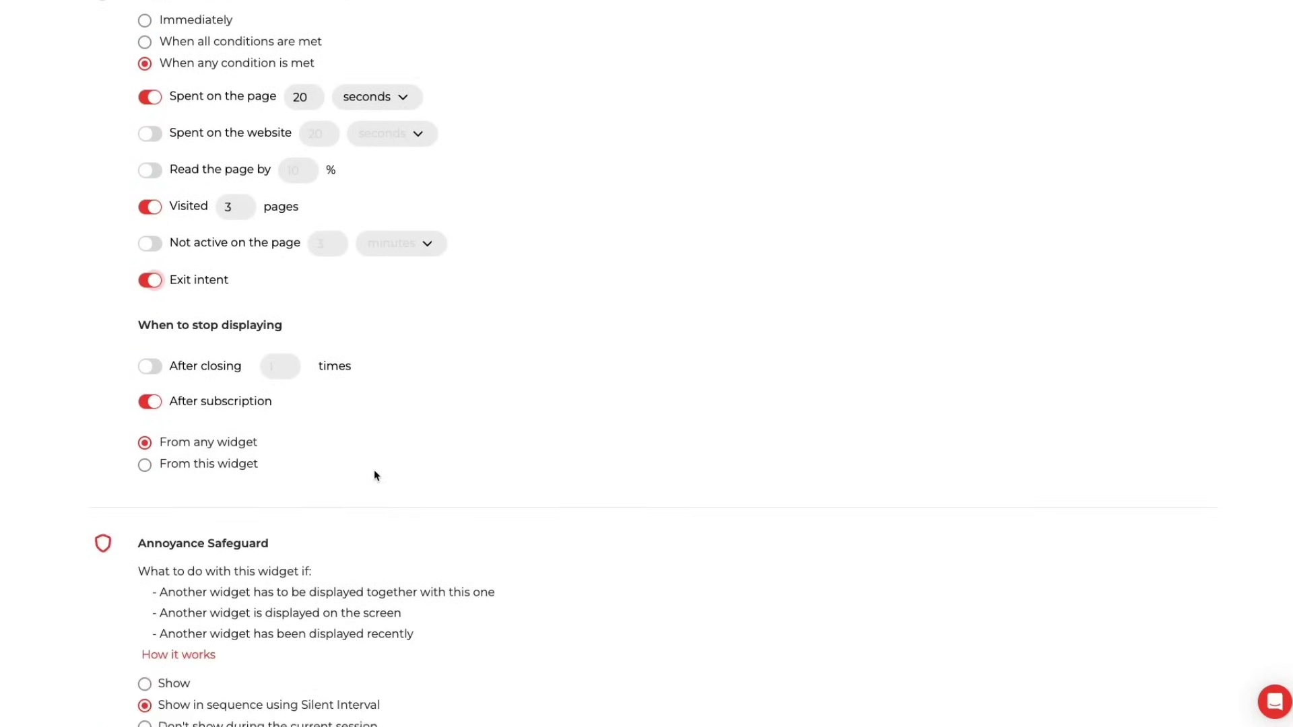
pyautogui.scroll(-2, 325, 478)
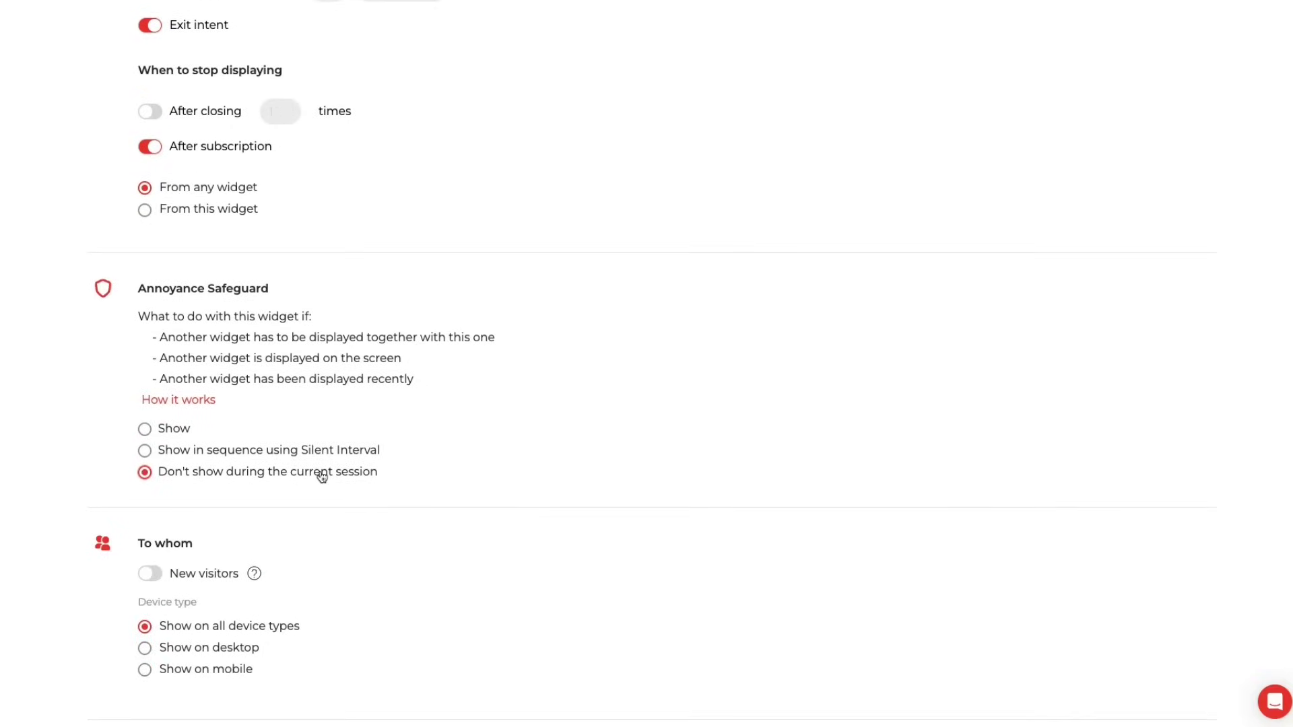
pyautogui.scroll(-3, 398, 502)
pyautogui.click(148, 375)
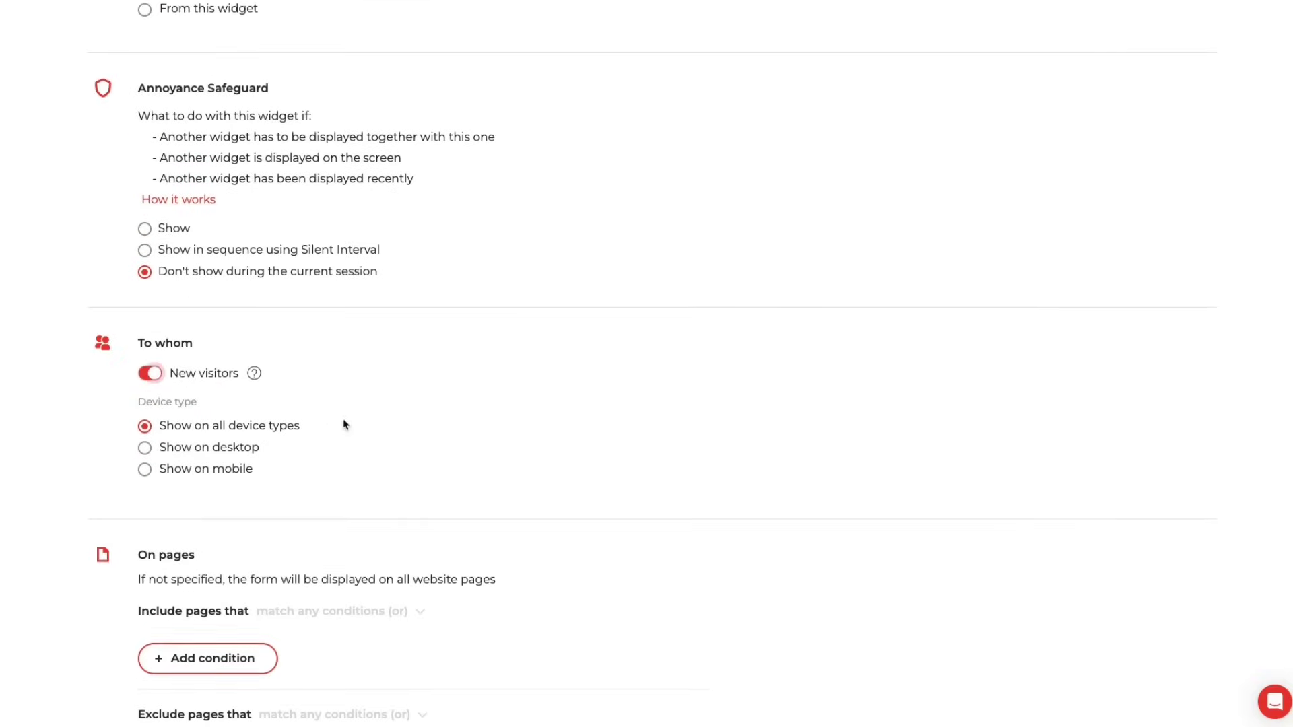
# - Turn on the API-based toggle so the widget can be shown via API
pyautogui.scroll(-3, 340, 426)
pyautogui.scroll(-5, 260, 467)
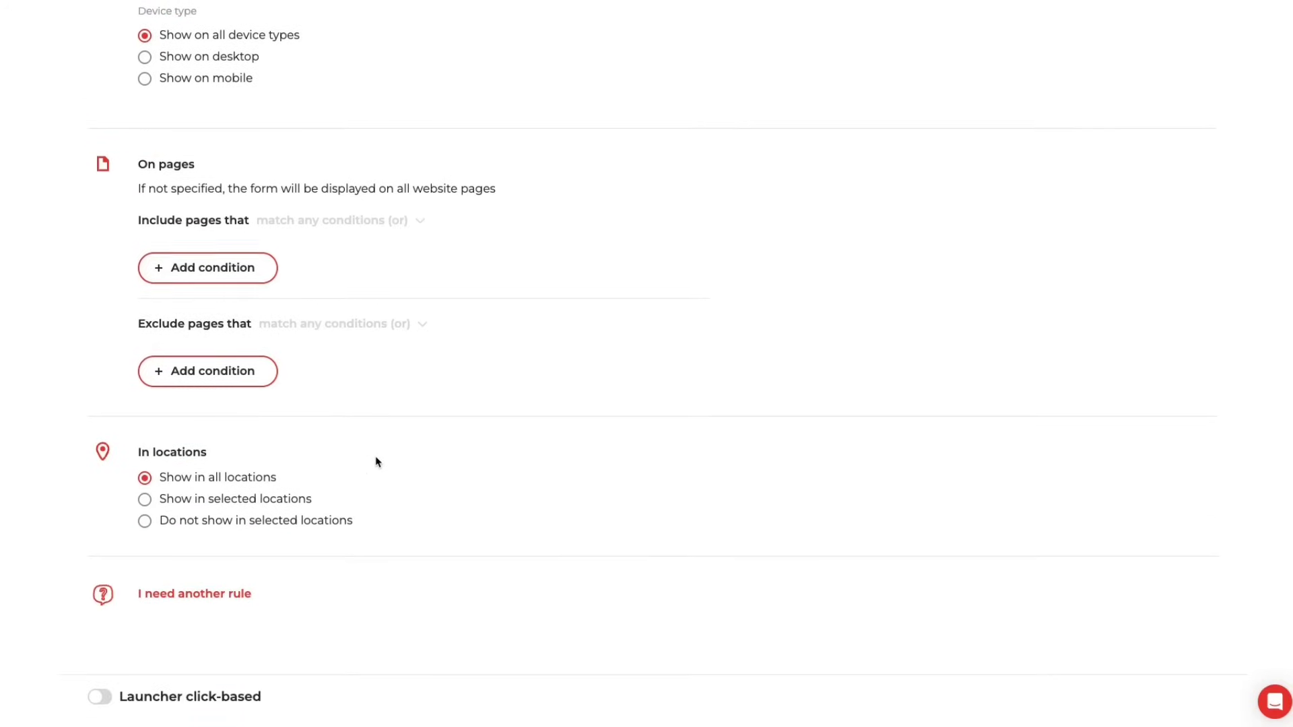
pyautogui.scroll(-3, 375, 462)
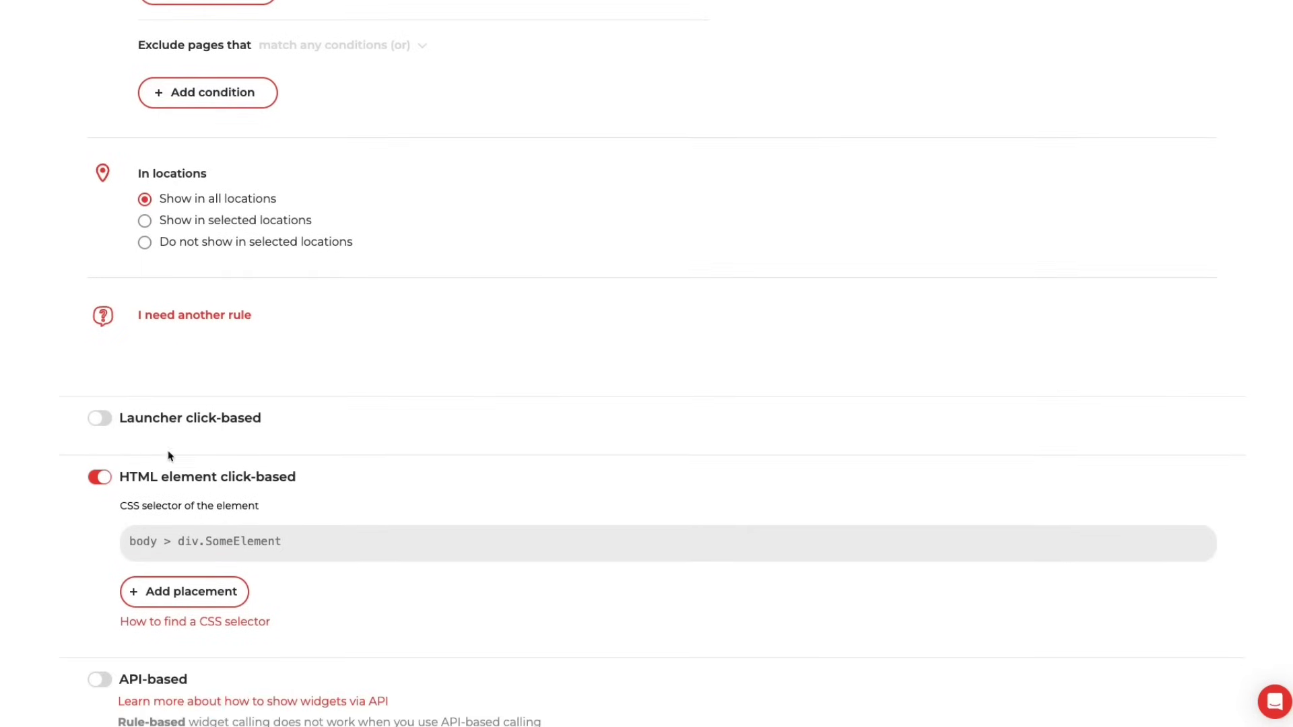
pyautogui.click(98, 627)
pyautogui.scroll(-2, 654, 540)
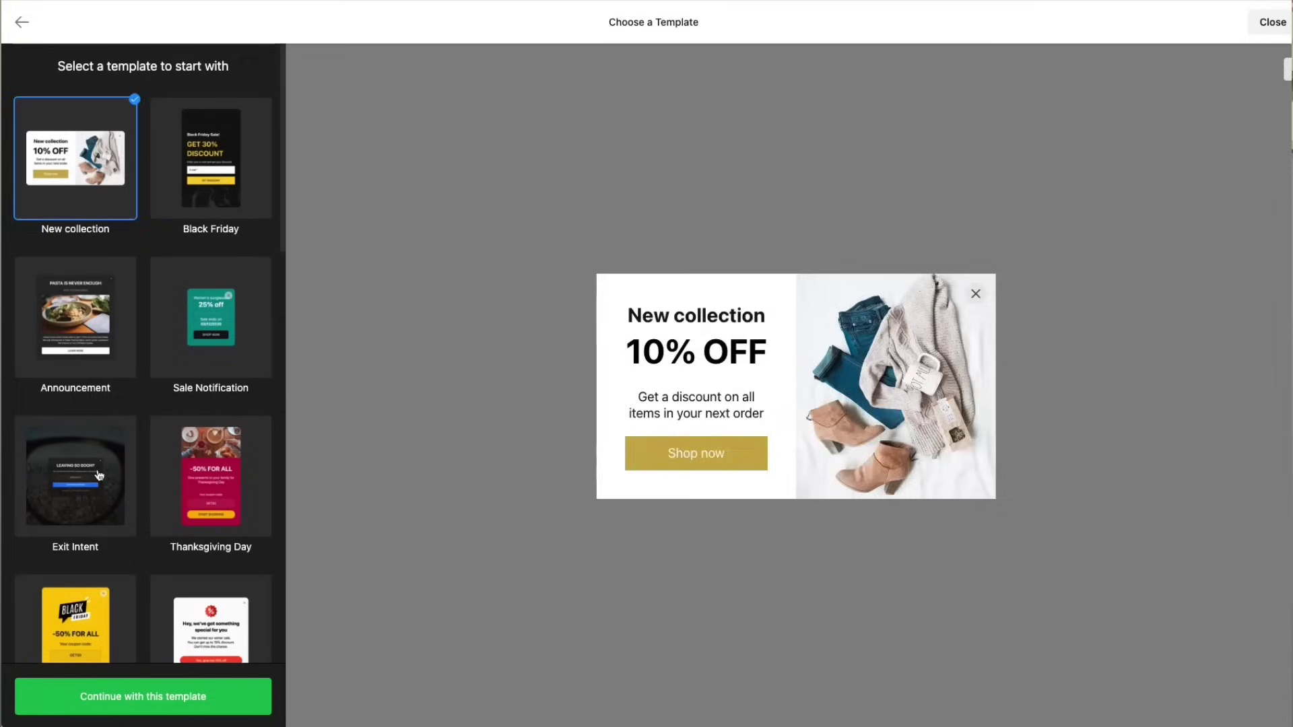
# - Preview a few popup templates and start editing the chosen one
pyautogui.scroll(-2, 143, 371)
pyautogui.click(67, 377)
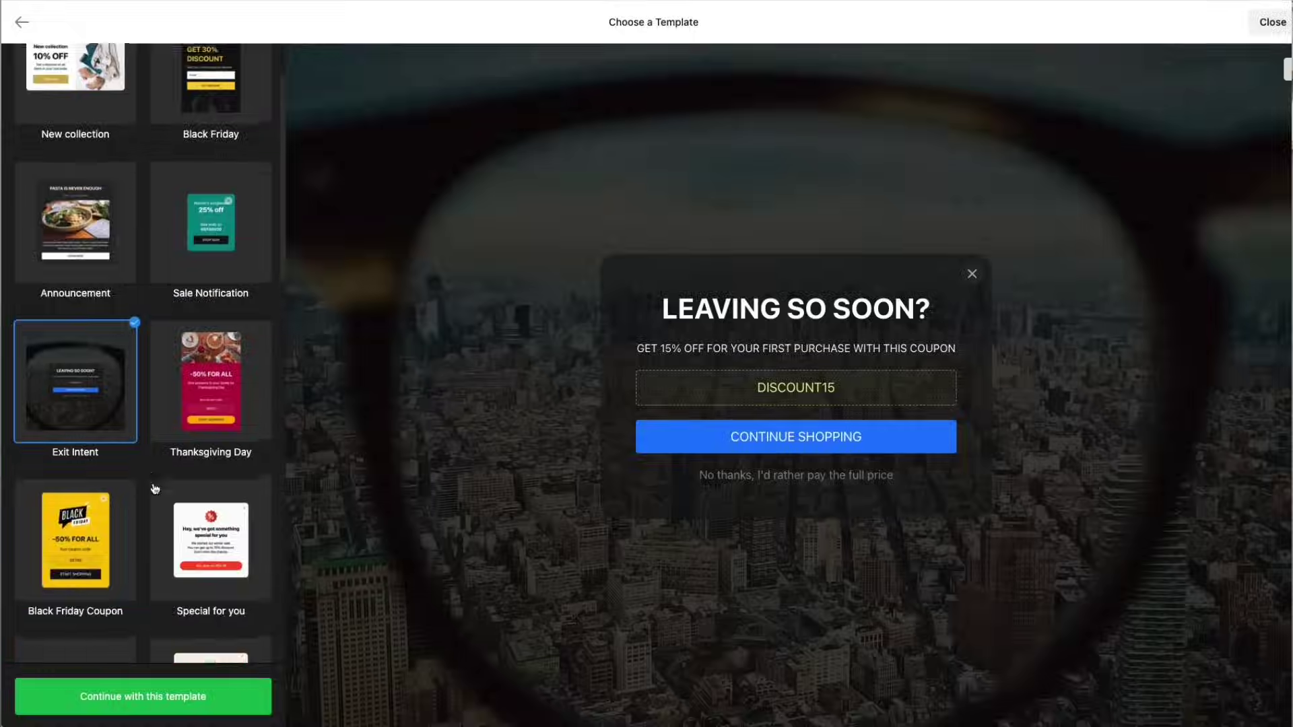
pyautogui.click(208, 534)
pyautogui.scroll(-2, 142, 370)
pyautogui.click(103, 592)
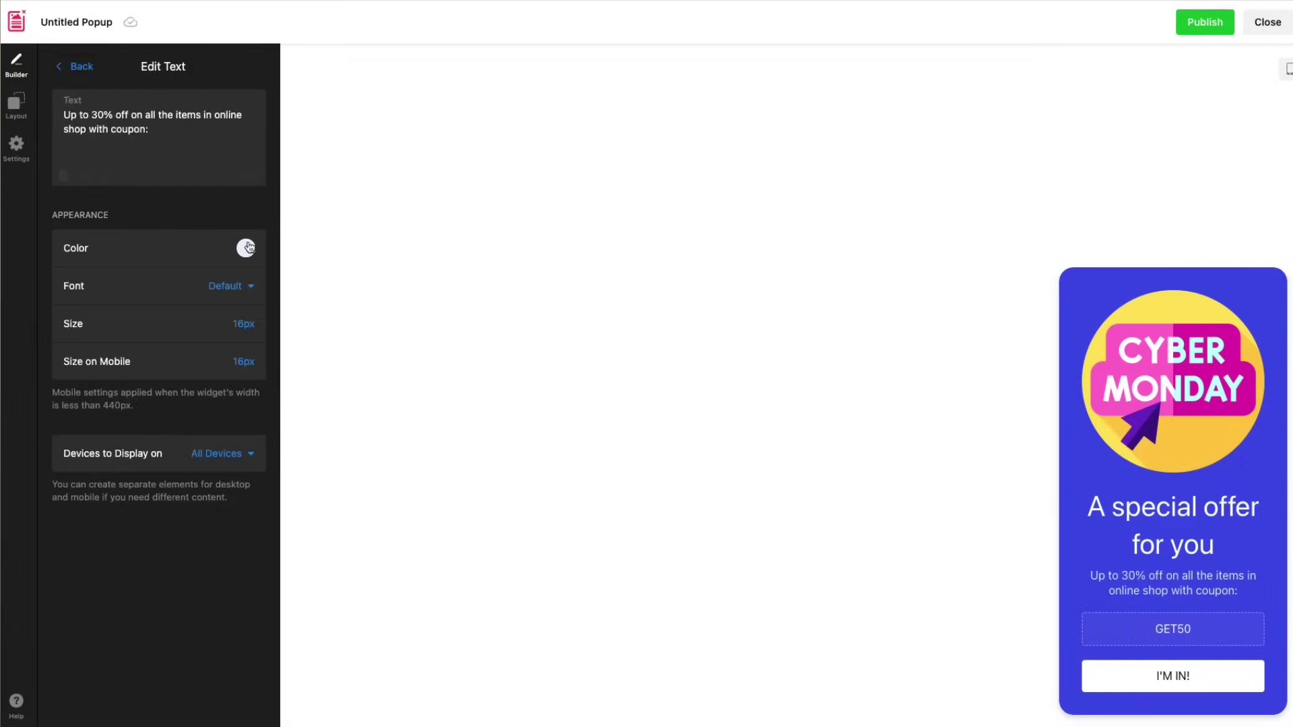
# - Make the Cyber Monday offer text green and set it in the Actor font
pyautogui.click(245, 248)
pyautogui.click(220, 377)
pyautogui.click(225, 286)
pyautogui.click(135, 450)
# - Switch the popup image to a top-right layout
pyautogui.click(78, 66)
pyautogui.click(136, 330)
pyautogui.click(159, 357)
pyautogui.click(222, 357)
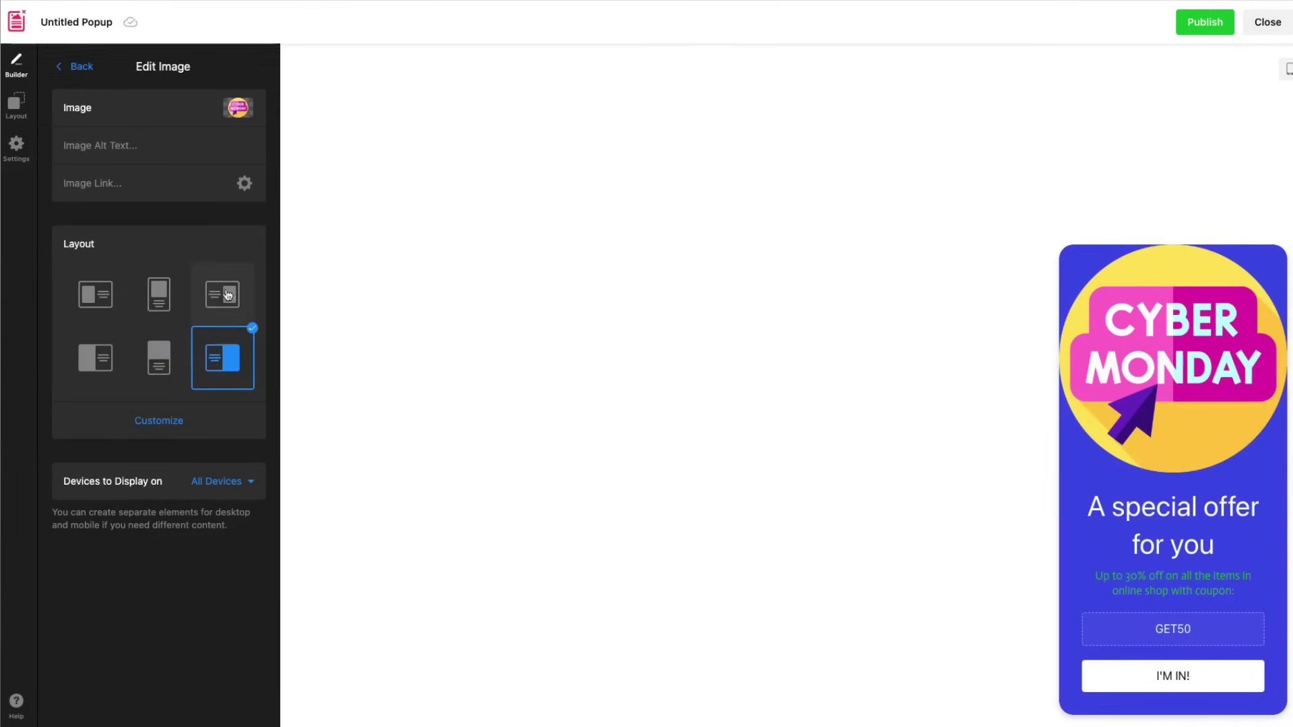
pyautogui.click(222, 294)
pyautogui.click(77, 66)
pyautogui.click(121, 507)
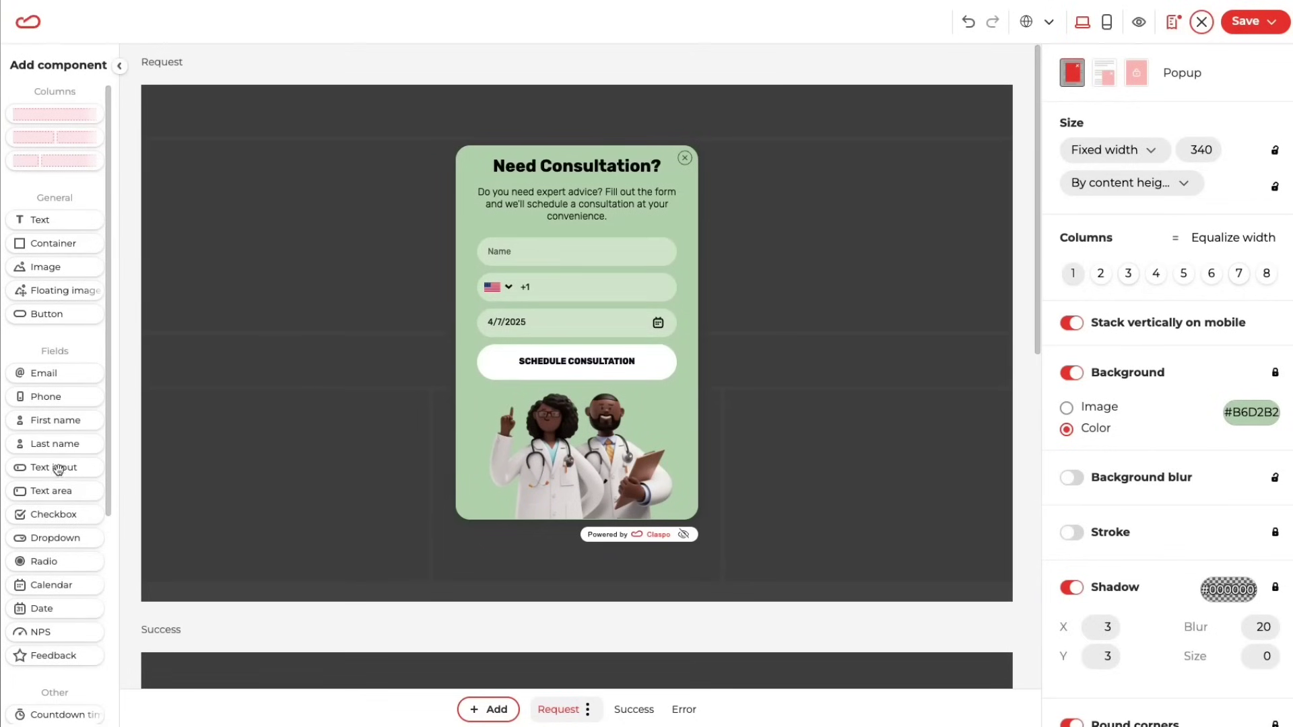
# - Add a text area below the SCHEDULE CONSULTATION button and give it a drop shadow
pyautogui.moveTo(59, 497); pyautogui.dragTo(533, 390)
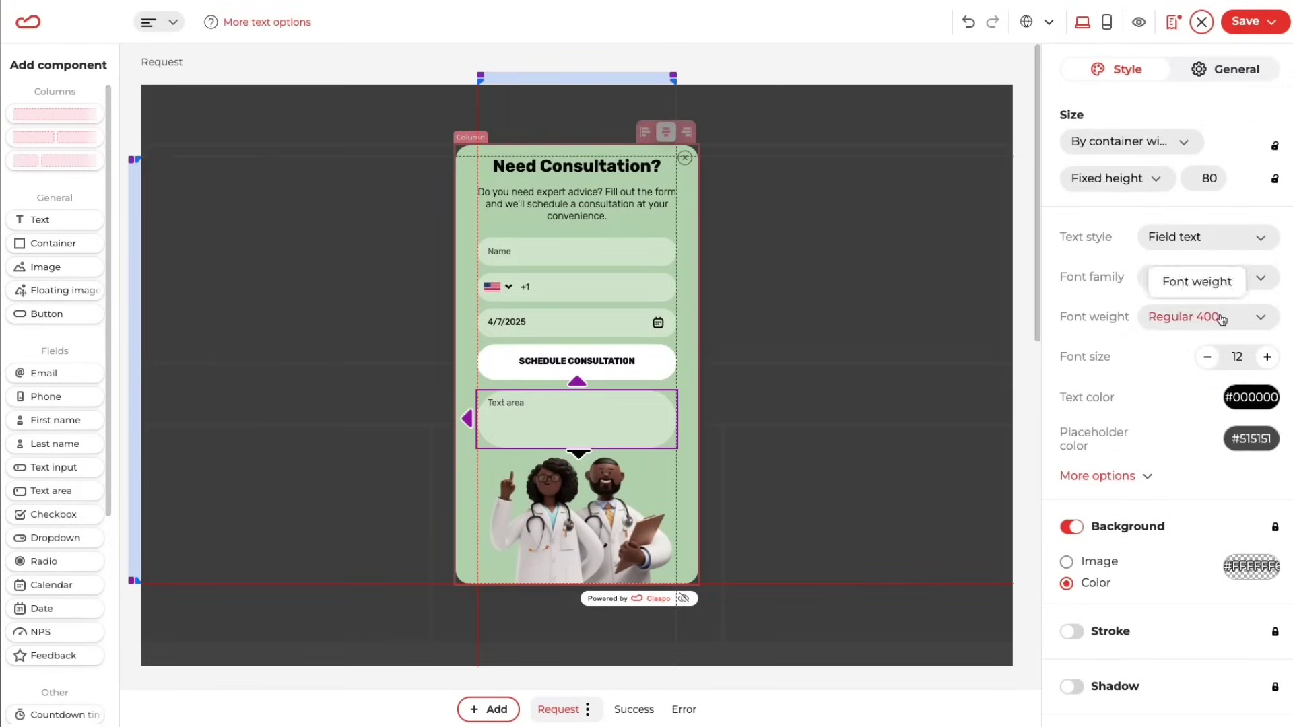
pyautogui.scroll(-3, 1185, 404)
pyautogui.click(1074, 460)
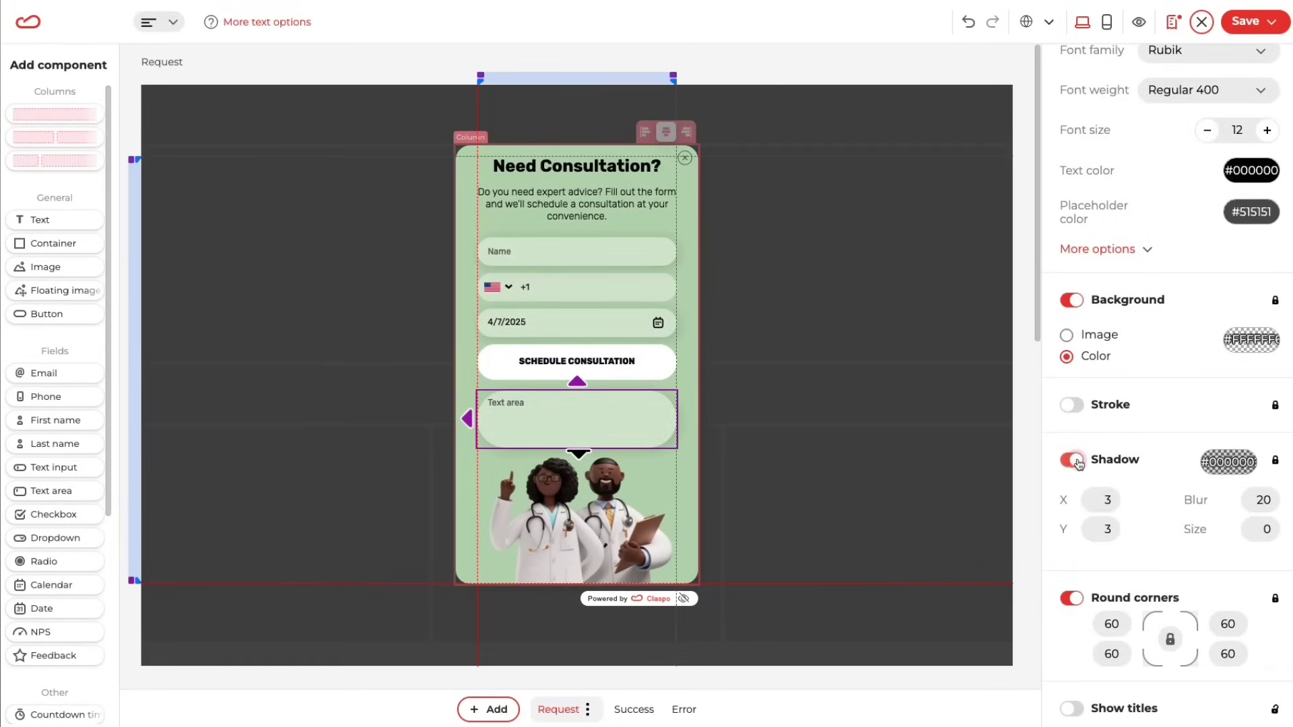
pyautogui.scroll(-7, 499, 514)
# - Add a star rating below the CLOSE button in the Thank You popup
pyautogui.click(499, 515)
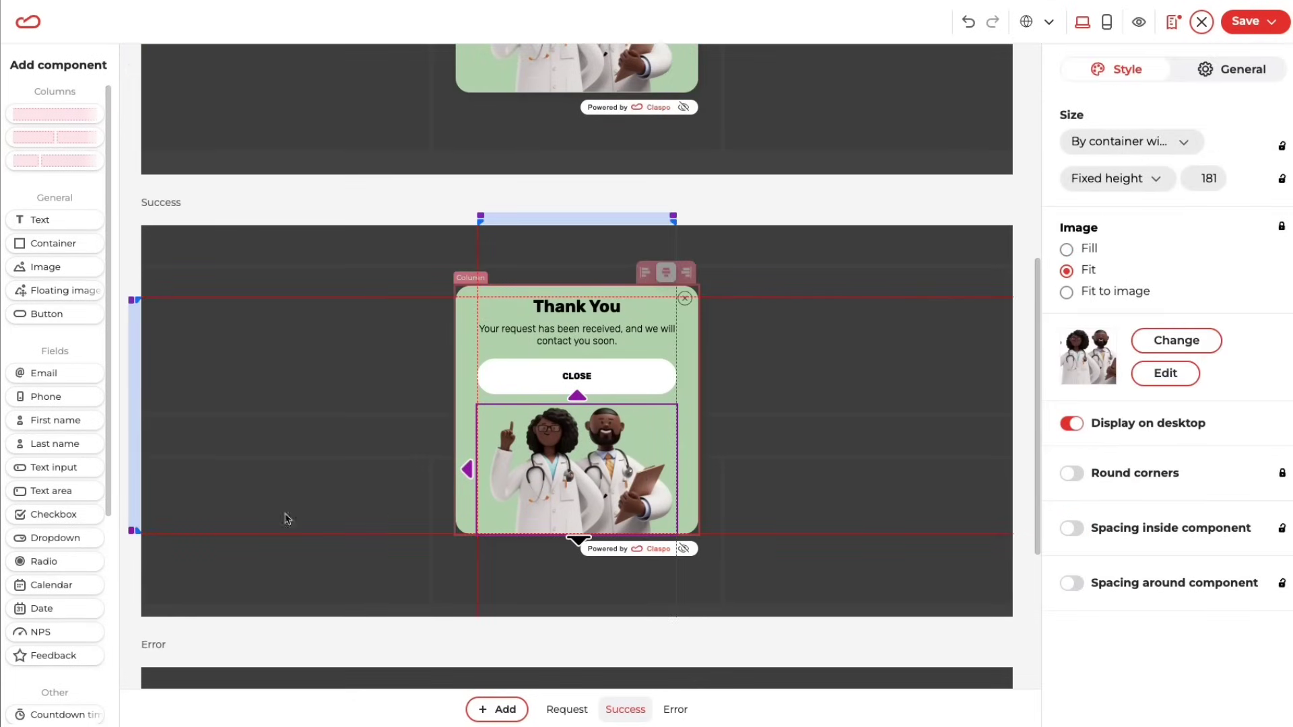
pyautogui.moveTo(57, 655); pyautogui.dragTo(552, 411)
pyautogui.click(821, 533)
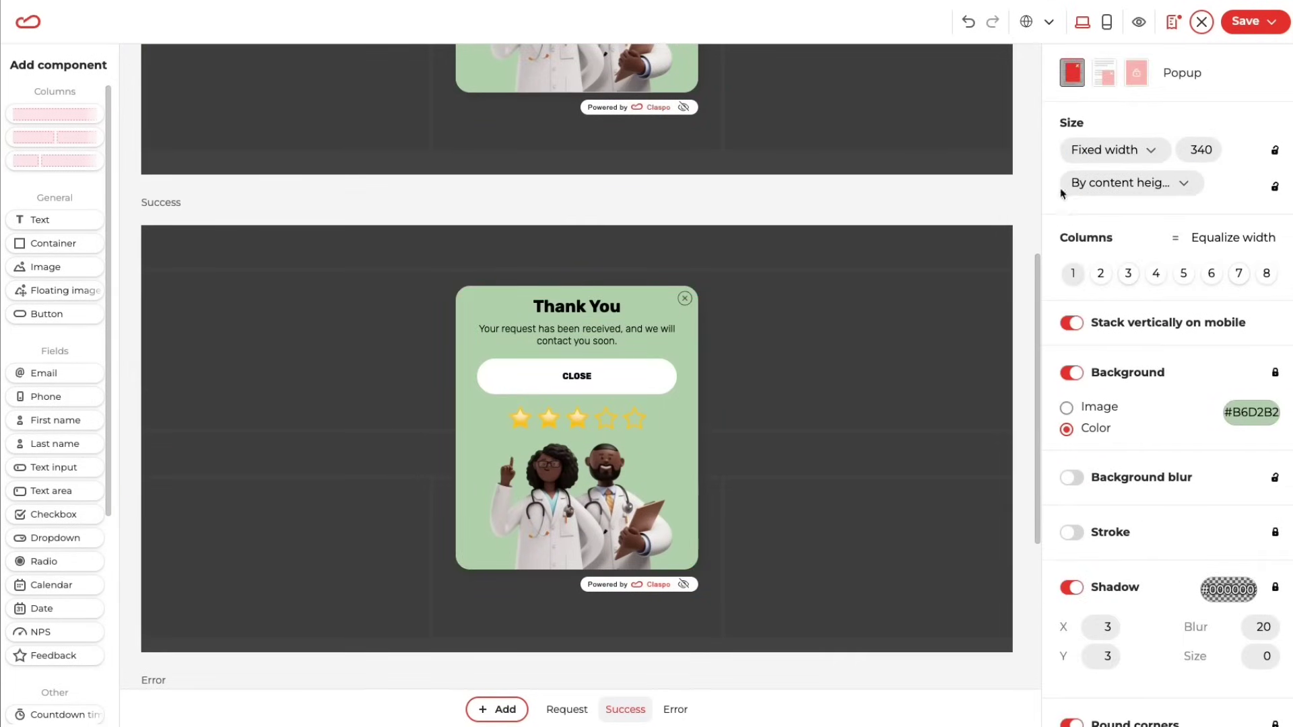
# - In mobile view, set the success content's left padding to 85, right-align it, and make it taller
pyautogui.click(1107, 22)
pyautogui.click(590, 279)
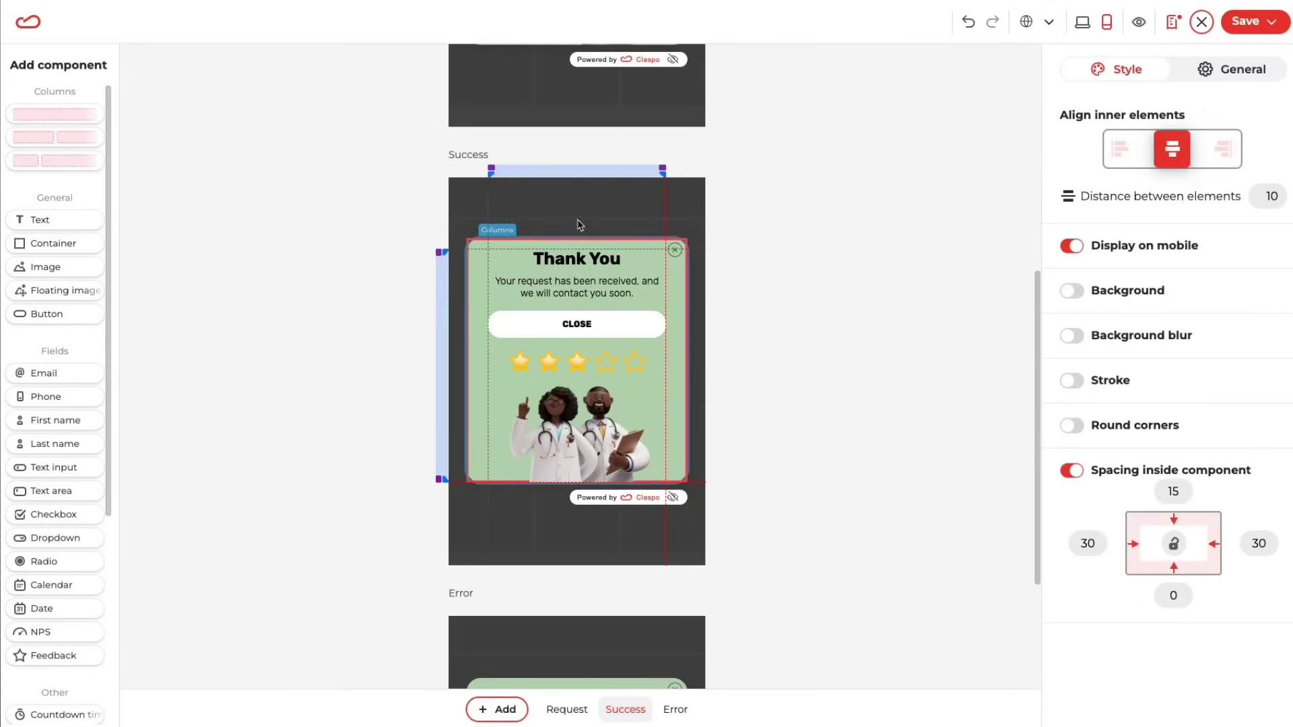
pyautogui.moveTo(491, 175); pyautogui.dragTo(530, 175)
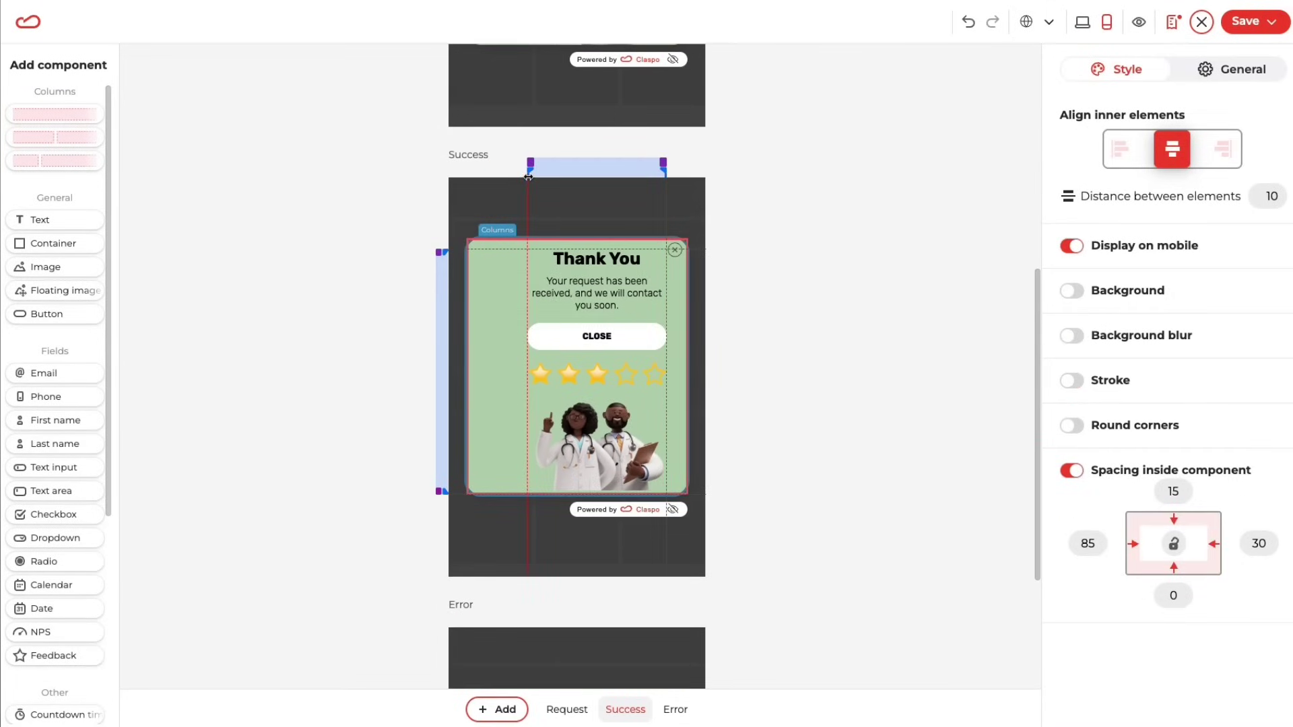
pyautogui.click(1223, 149)
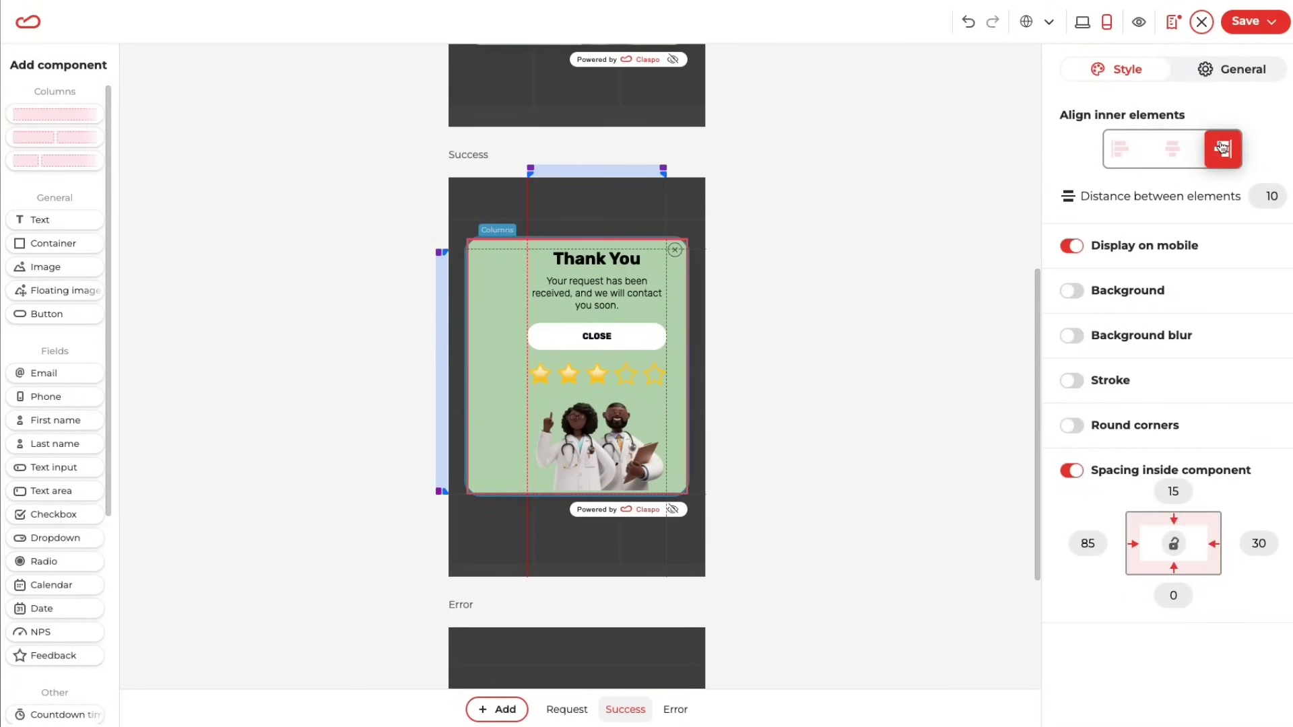
pyautogui.moveTo(439, 490); pyautogui.dragTo(422, 580)
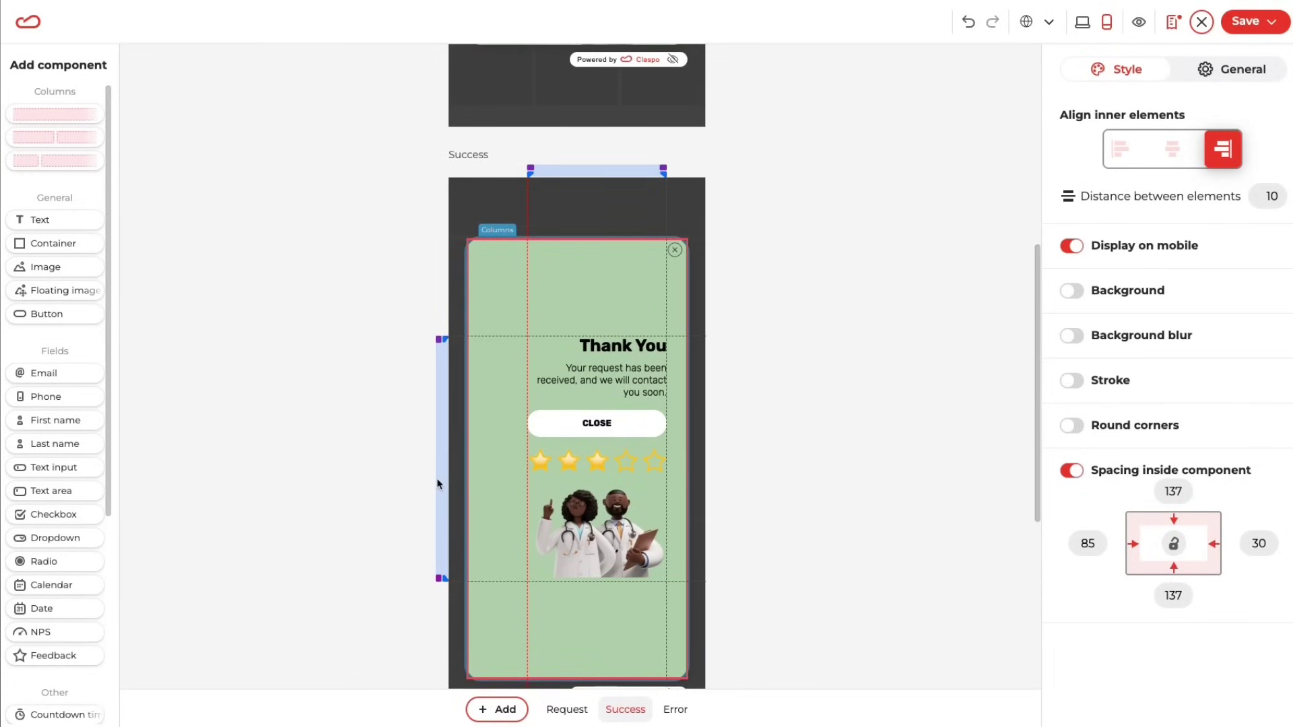
pyautogui.scroll(-8, 439, 483)
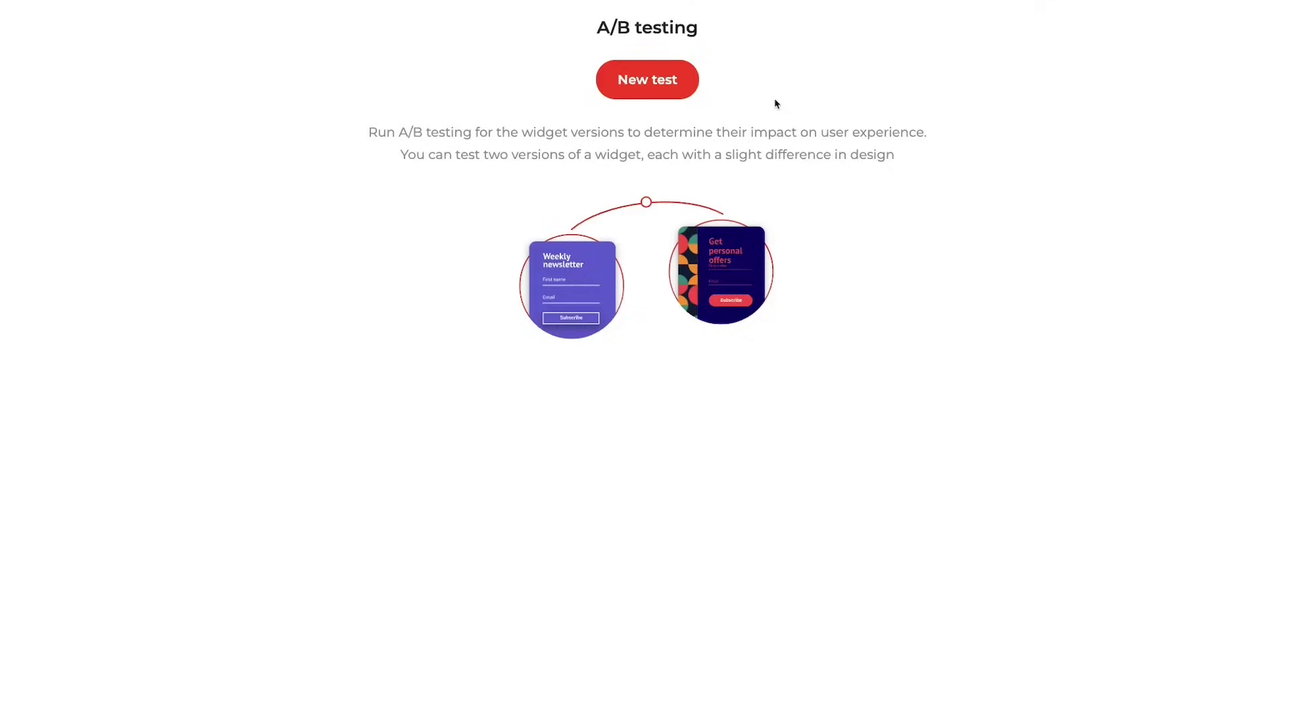
# - Create the 'landing page' A/B test with two widgets split 50/50 and start it
pyautogui.click(646, 78)
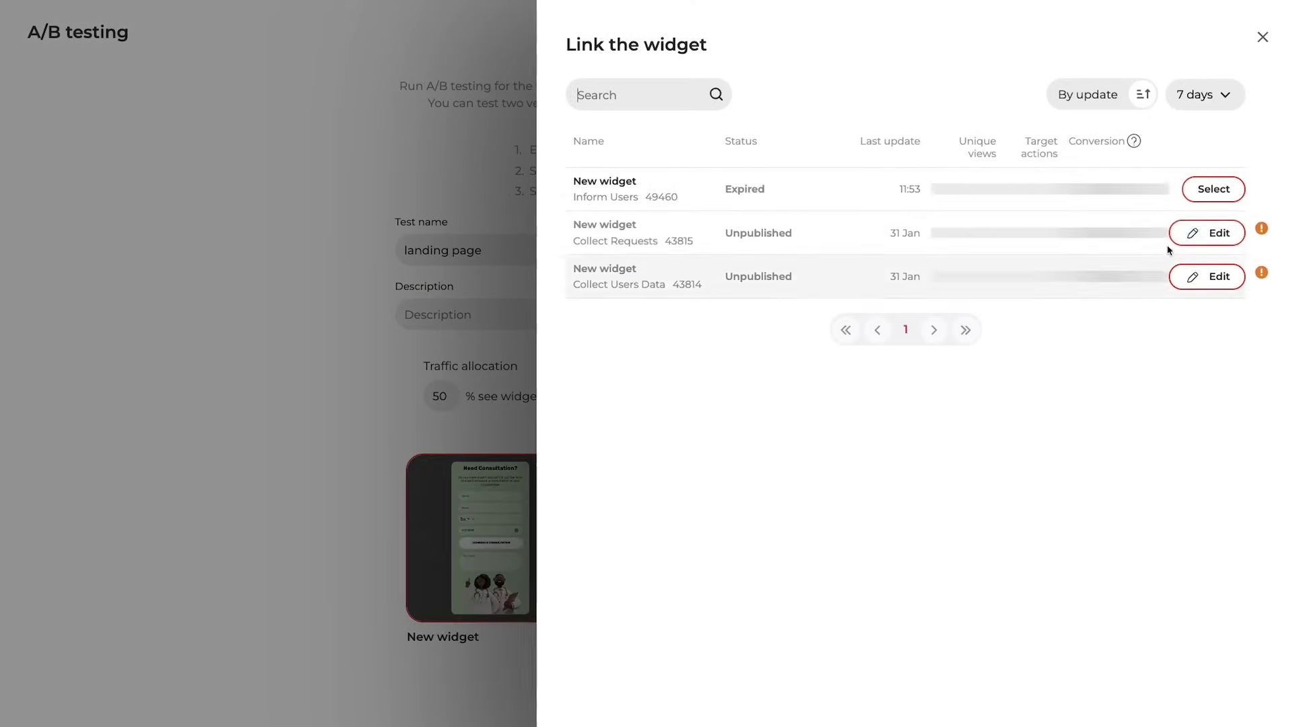
pyautogui.click(1213, 189)
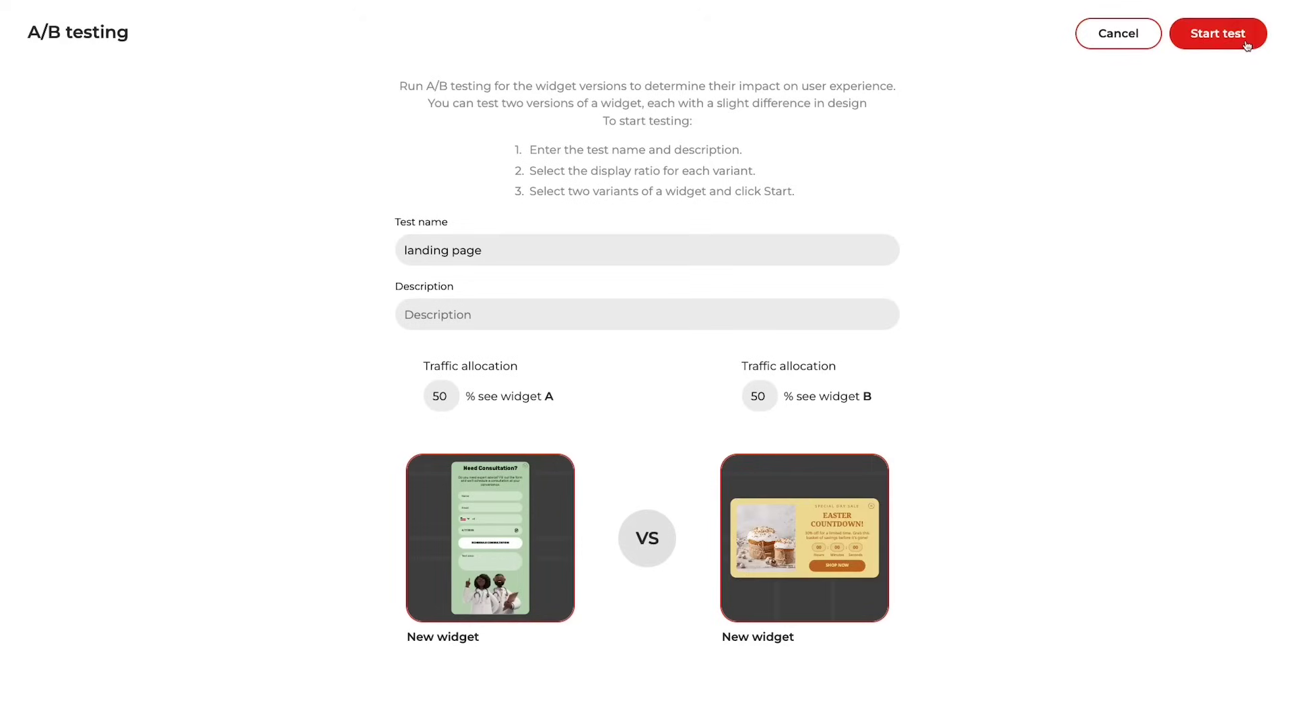
pyautogui.click(1212, 35)
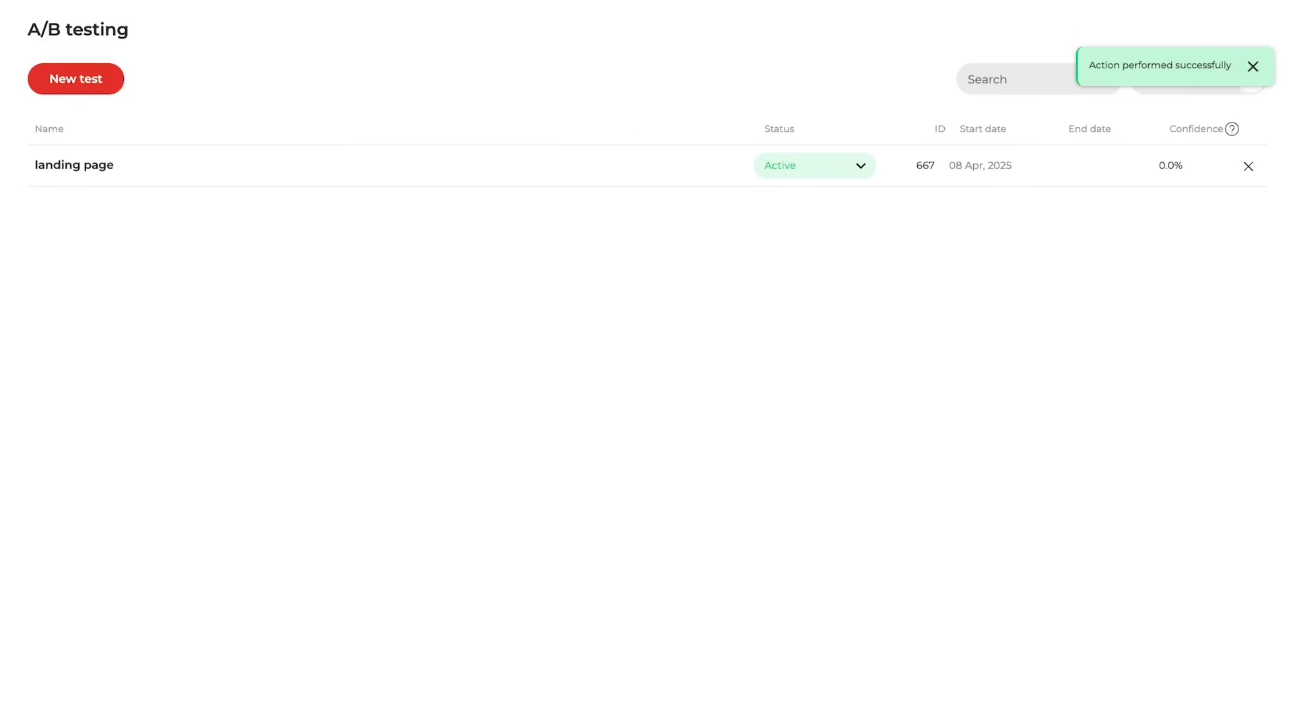